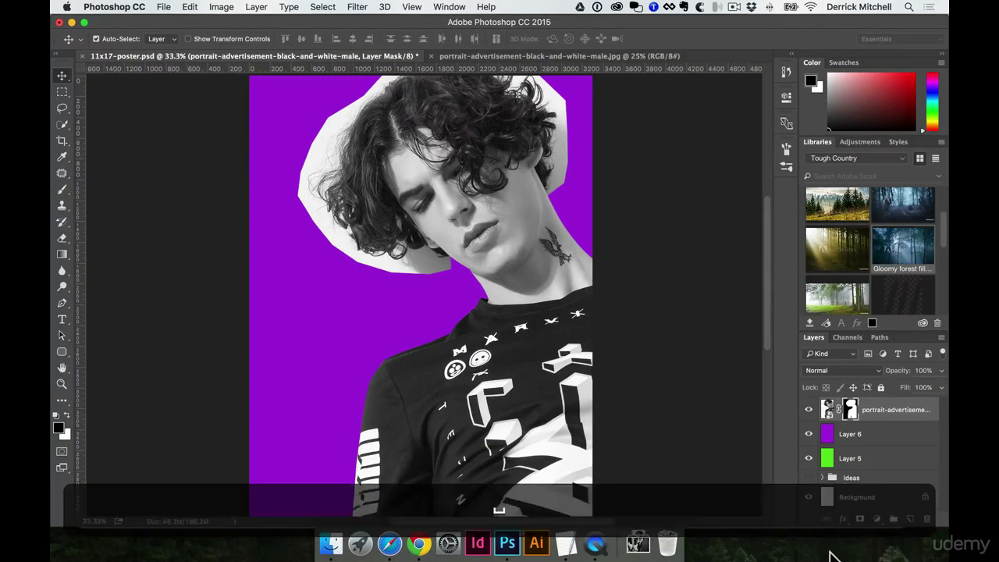
# Examine the hair edges and the leftover white background around the masked portrait at close range
pyautogui.keyDown('super'); pyautogui.click(368, 240); pyautogui.keyUp('super')
pyautogui.keyDown('super'); pyautogui.click(369, 240); pyautogui.keyUp('super')
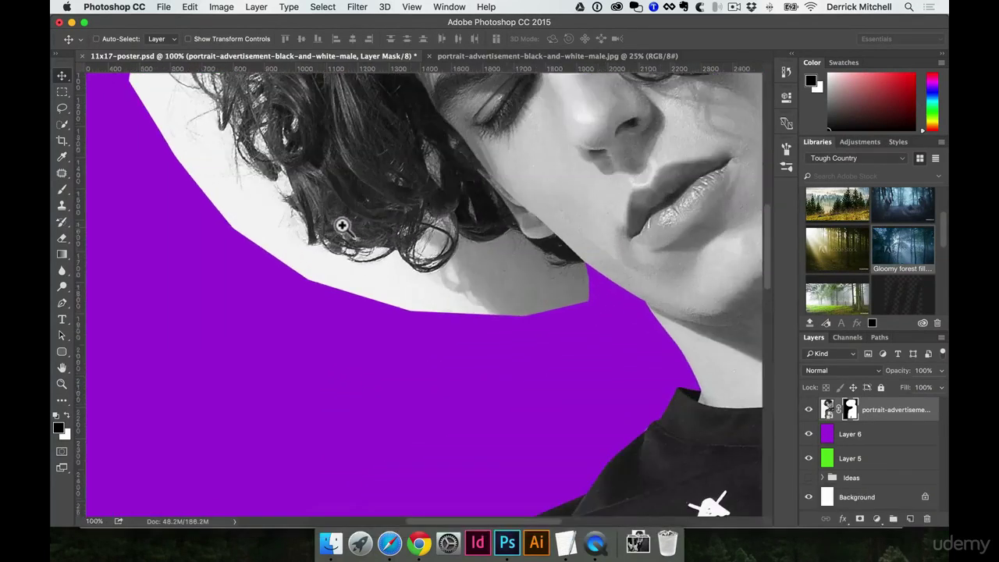
pyautogui.moveTo(337, 224); pyautogui.dragTo(375, 290)
pyautogui.keyDown('super'); pyautogui.click(335, 220); pyautogui.keyUp('super')
pyautogui.moveTo(288, 168); pyautogui.dragTo(353, 275)
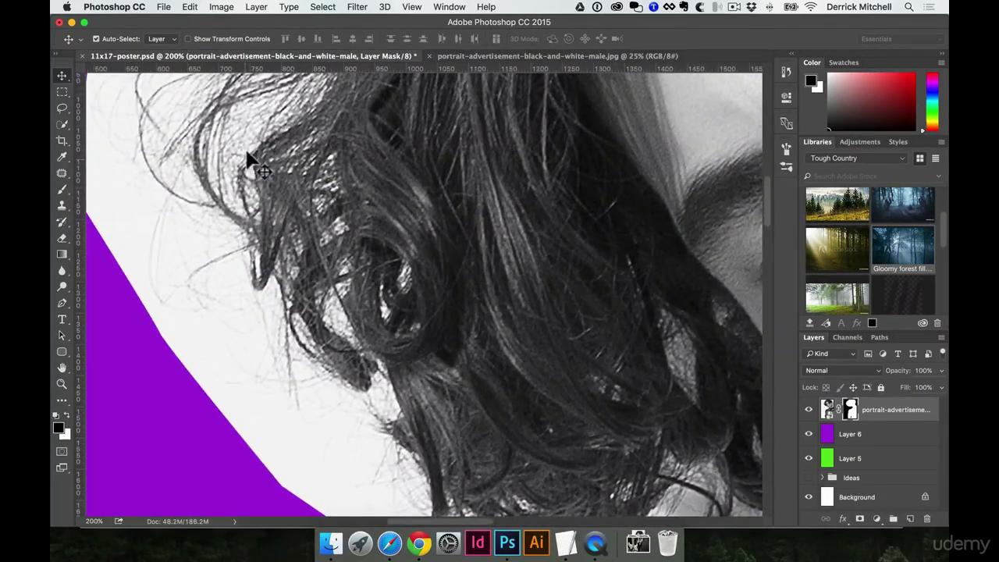
pyautogui.press('space')
pyautogui.keyDown('alt'); pyautogui.keyDown('super'); pyautogui.click(374, 295); pyautogui.keyUp('super'); pyautogui.keyUp('alt')
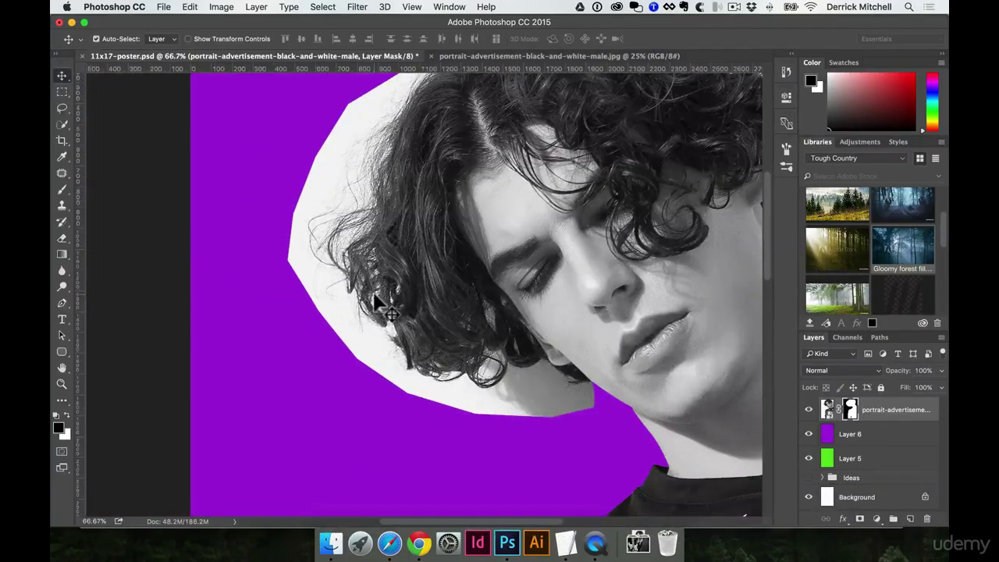
pyautogui.press('space')
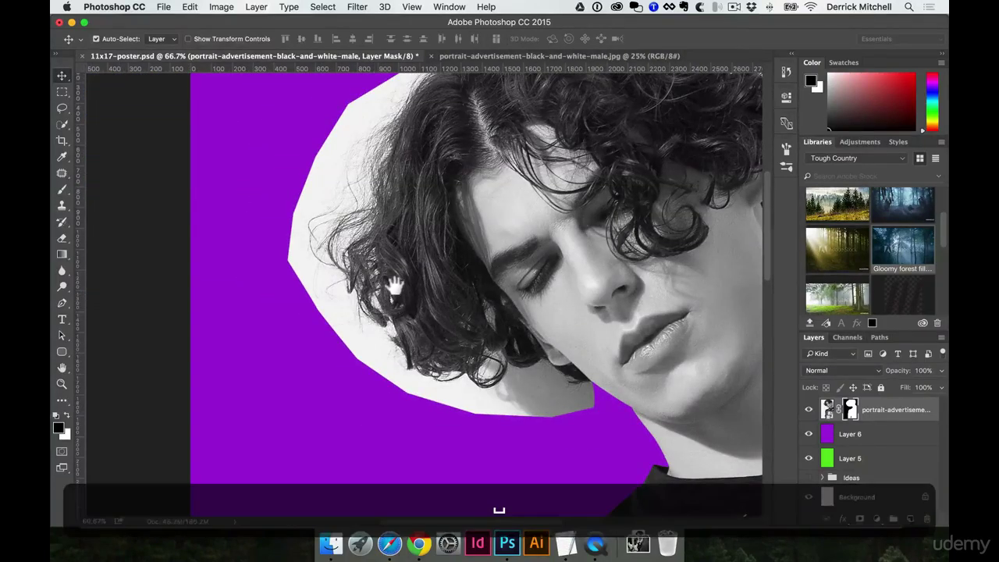
pyautogui.moveTo(395, 287); pyautogui.dragTo(388, 346)
pyautogui.press('space')
pyautogui.keyDown('super'); pyautogui.click(502, 438); pyautogui.keyUp('super')
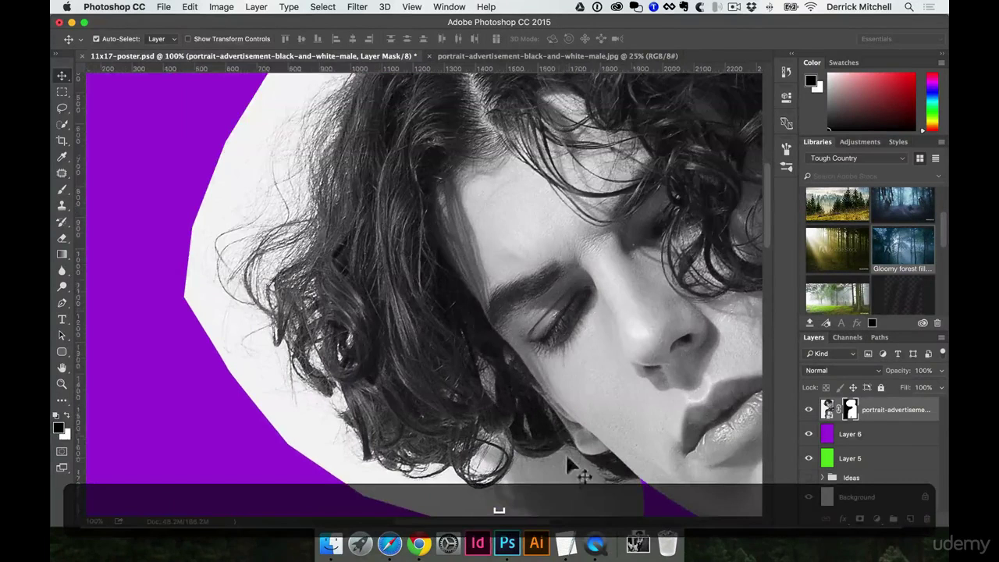
pyautogui.moveTo(565, 452); pyautogui.dragTo(554, 341)
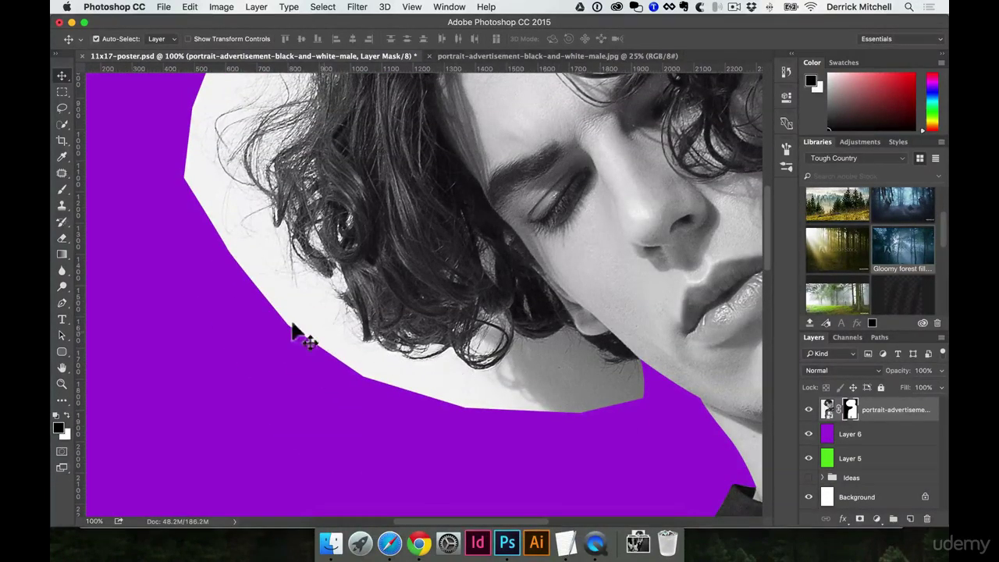
# Lasso the excess background below the lower-left curls, fill it with black on the layer mask, and deselect
pyautogui.press('l')
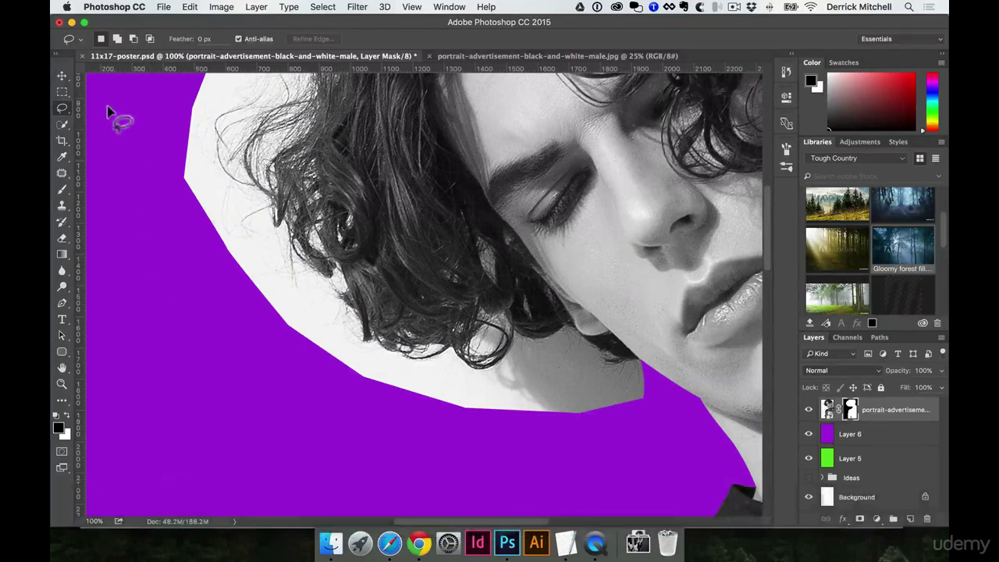
pyautogui.click(66, 108)
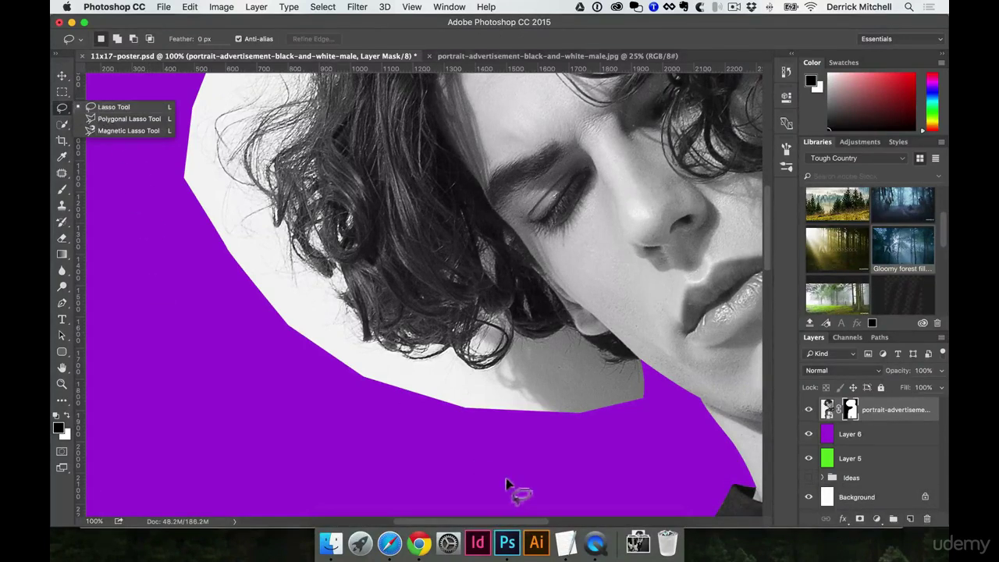
pyautogui.press('space')
pyautogui.click(609, 419)
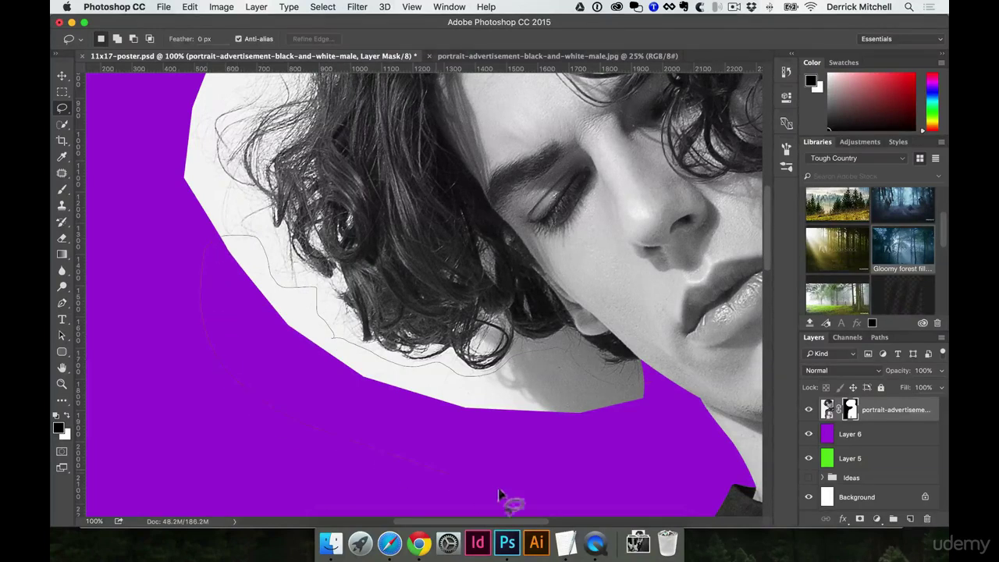
pyautogui.moveTo(500, 495)
pyautogui.mouseDown()
pyautogui.moveTo(600, 491)
pyautogui.moveTo(636, 476)
pyautogui.mouseUp()
pyautogui.hotkey('alt', 'BackSpace')
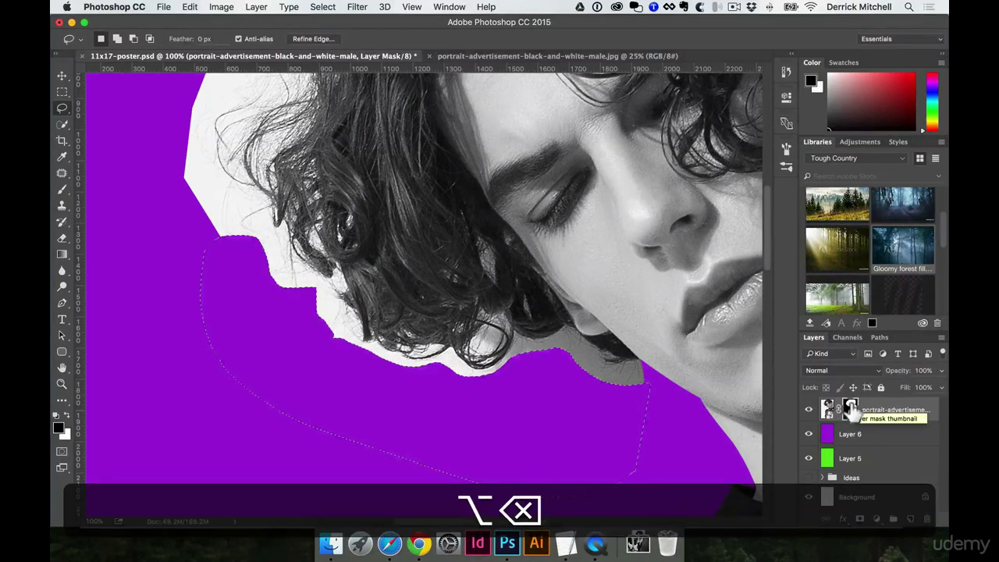
pyautogui.press('super+d')
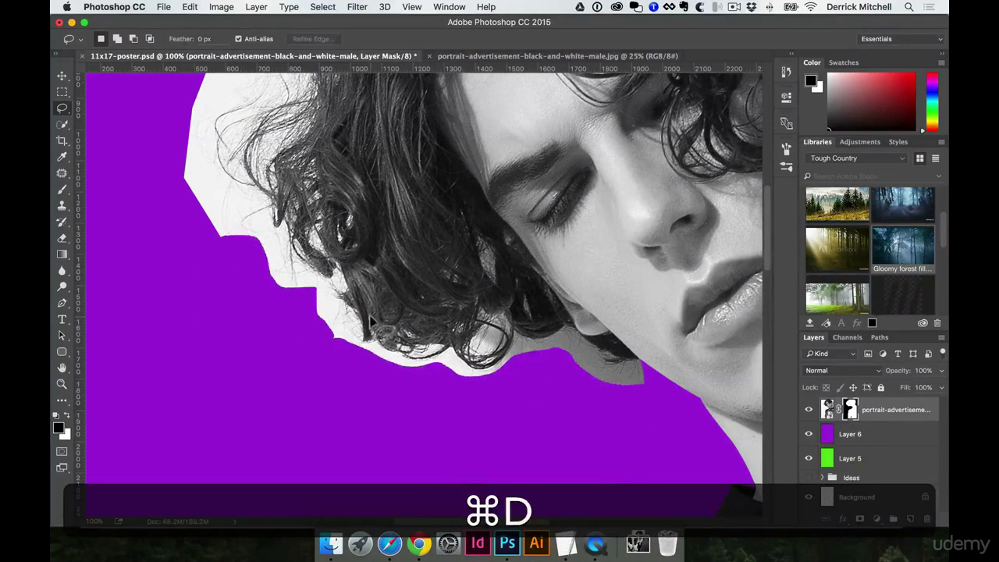
pyautogui.click(329, 8)
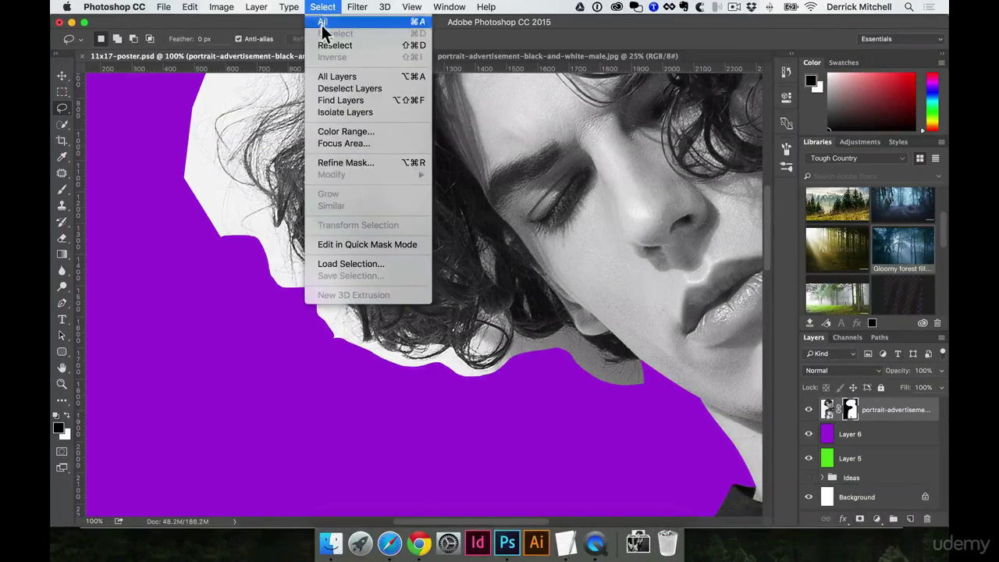
pyautogui.click(273, 178)
# Lasso the leftover white area beside the left side of the hair, mask it out with black, and deselect
pyautogui.press('space')
pyautogui.moveTo(237, 192); pyautogui.dragTo(346, 279)
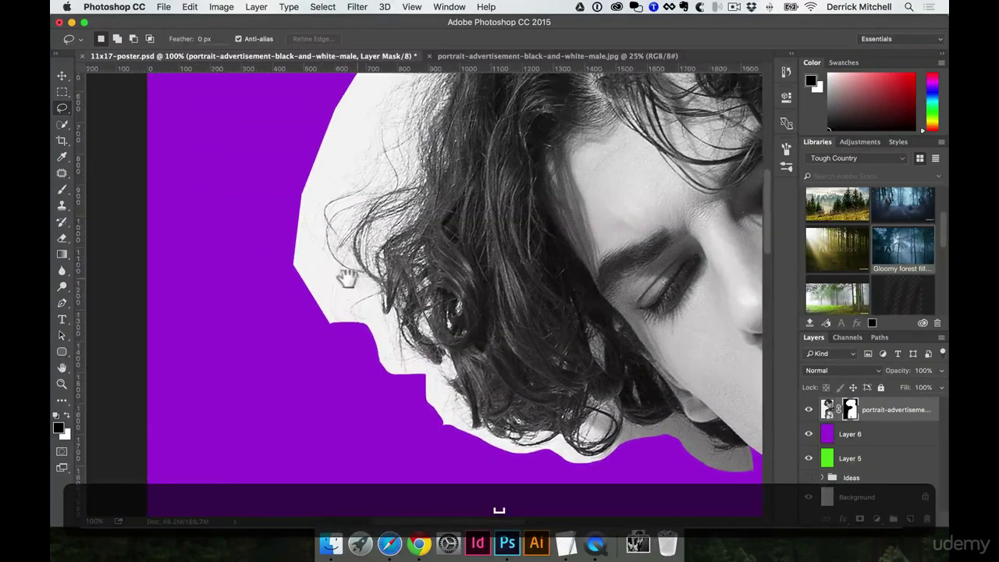
pyautogui.moveTo(362, 345)
pyautogui.mouseDown()
pyautogui.moveTo(315, 250)
pyautogui.moveTo(322, 201)
pyautogui.mouseUp()
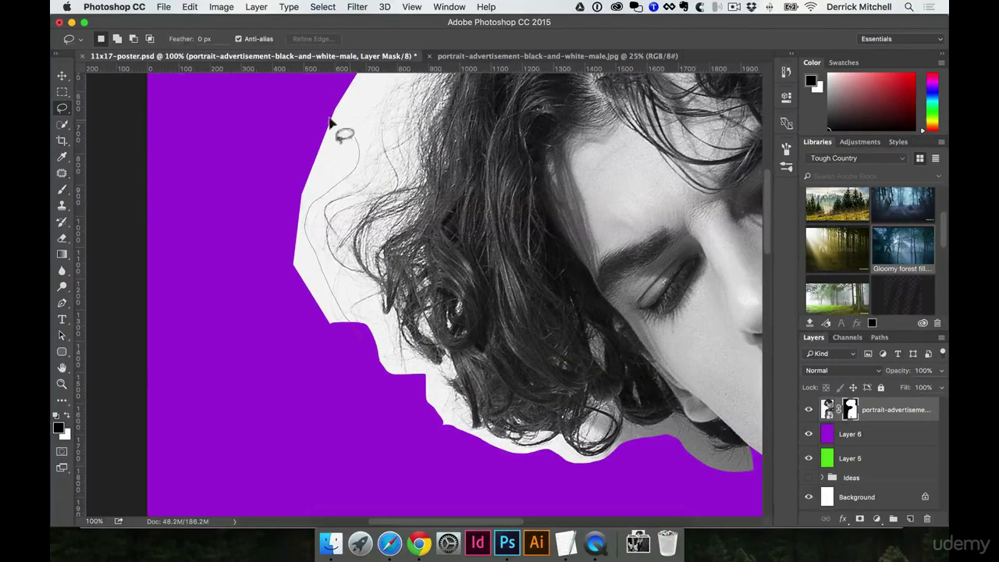
pyautogui.moveTo(266, 314); pyautogui.dragTo(352, 364)
pyautogui.hotkey('alt', 'BackSpace')
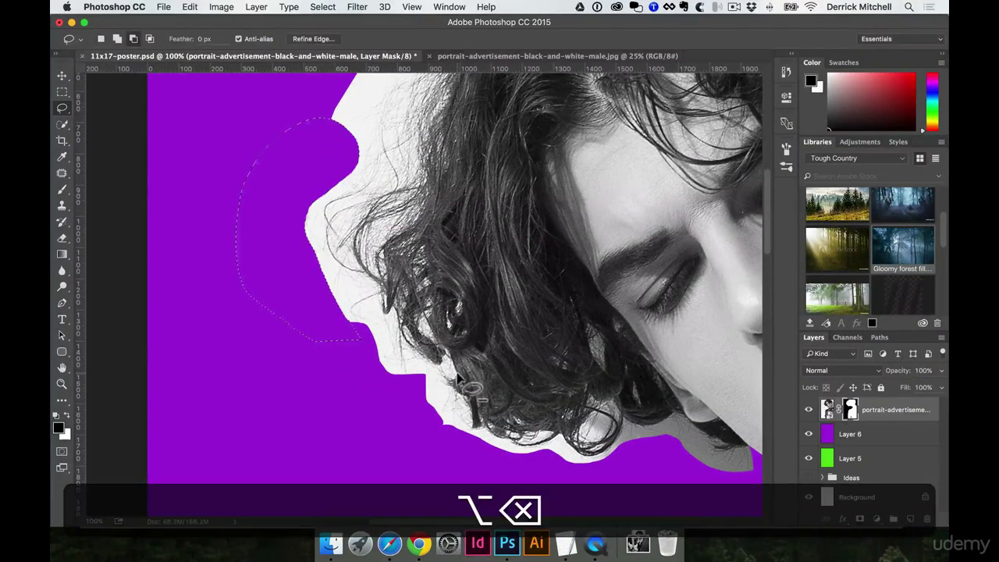
pyautogui.press('cmd+d')
pyautogui.scroll(10, 459, 378)
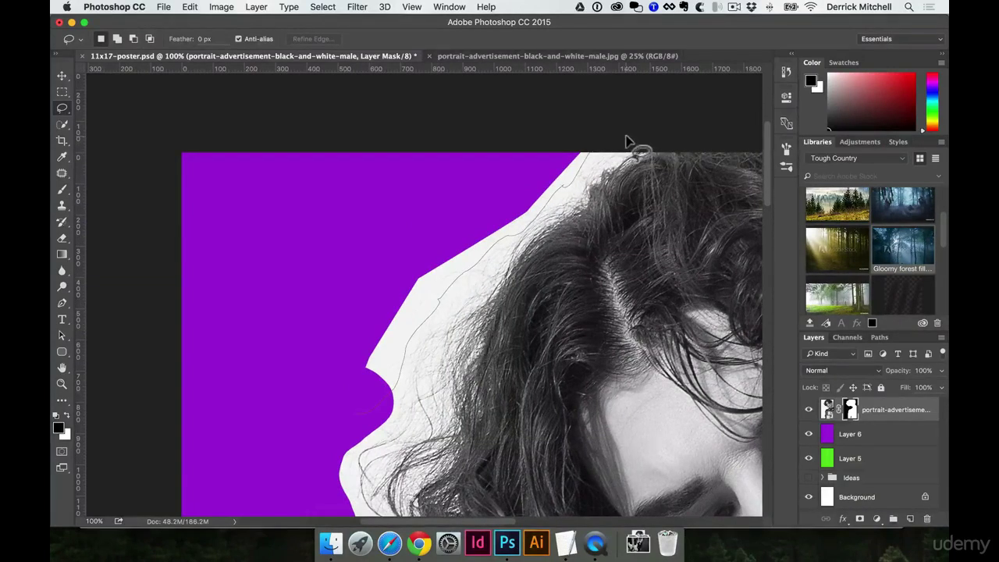
pyautogui.moveTo(628, 141)
pyautogui.mouseDown()
pyautogui.moveTo(607, 133)
pyautogui.moveTo(364, 216)
pyautogui.moveTo(228, 233)
pyautogui.mouseUp()
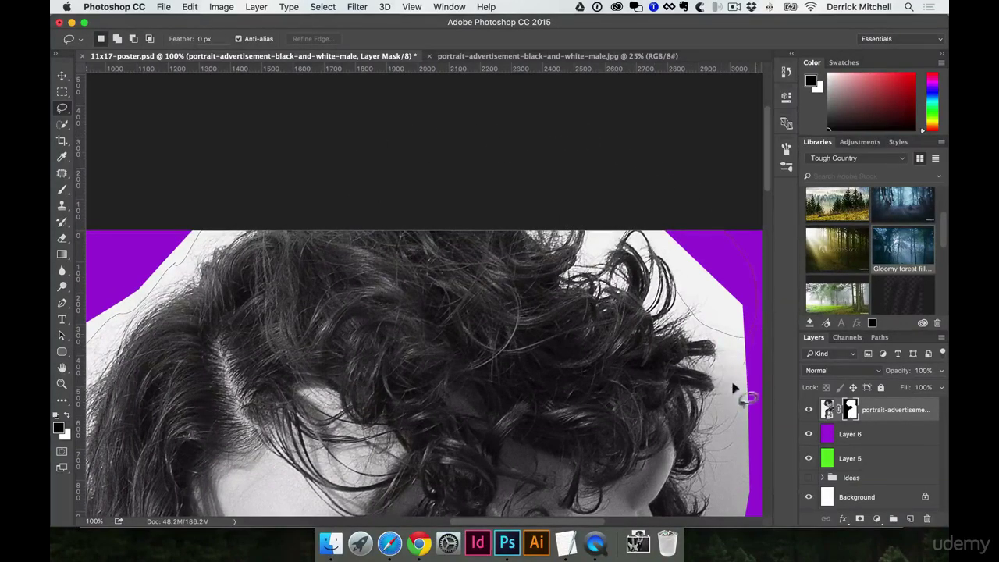
pyautogui.moveTo(707, 406); pyautogui.dragTo(648, 285)
pyautogui.moveTo(258, 368); pyautogui.dragTo(545, 308)
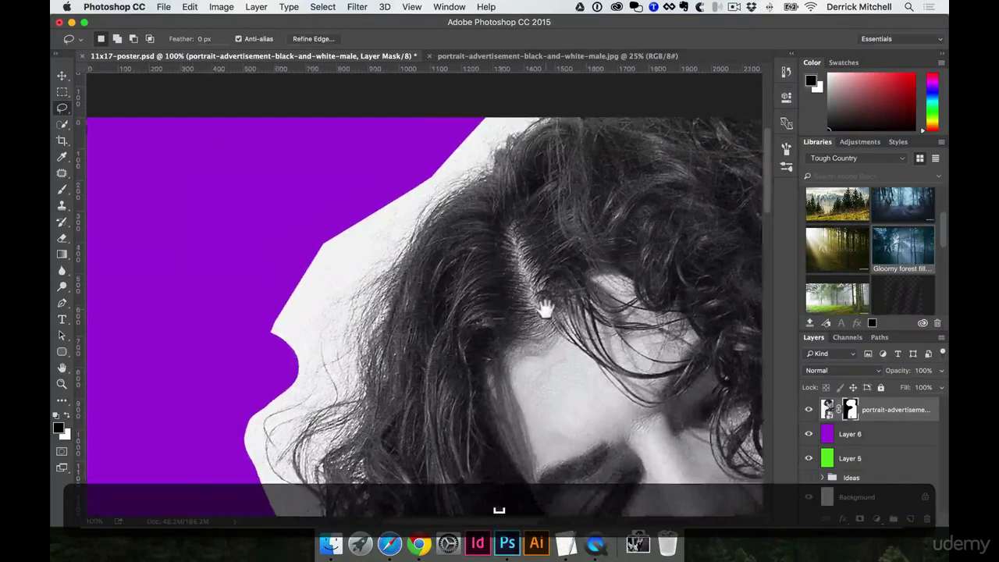
pyautogui.press('super+z')
pyautogui.moveTo(457, 312); pyautogui.dragTo(268, 340)
pyautogui.moveTo(124, 393)
pyautogui.mouseDown()
pyautogui.moveTo(195, 293)
pyautogui.moveTo(371, 143)
pyautogui.moveTo(561, 116)
pyautogui.moveTo(495, 164)
pyautogui.moveTo(374, 175)
pyautogui.moveTo(400, 179)
pyautogui.moveTo(580, 316)
pyautogui.moveTo(654, 278)
pyautogui.mouseUp()
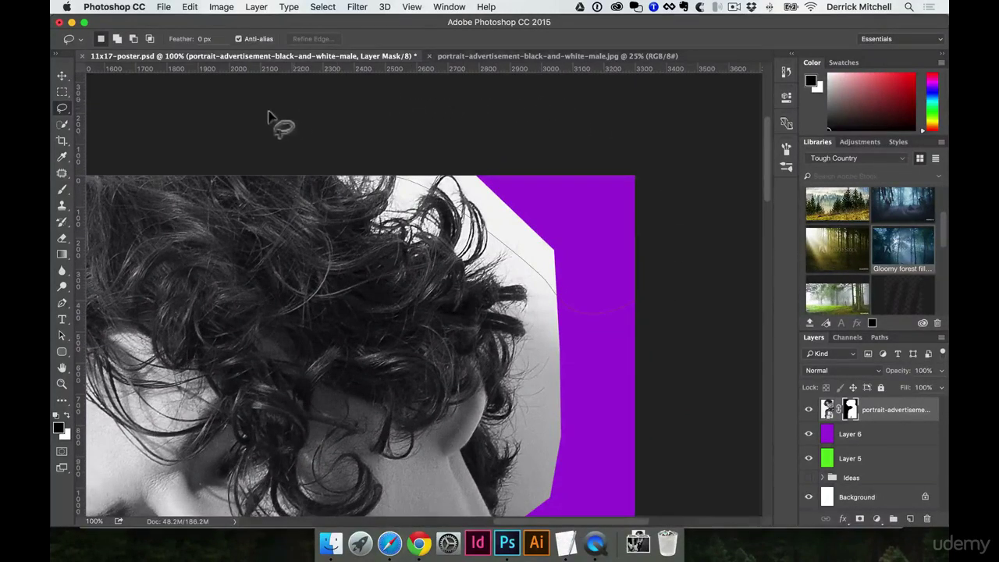
pyautogui.press('space')
pyautogui.moveTo(273, 175); pyautogui.dragTo(633, 177)
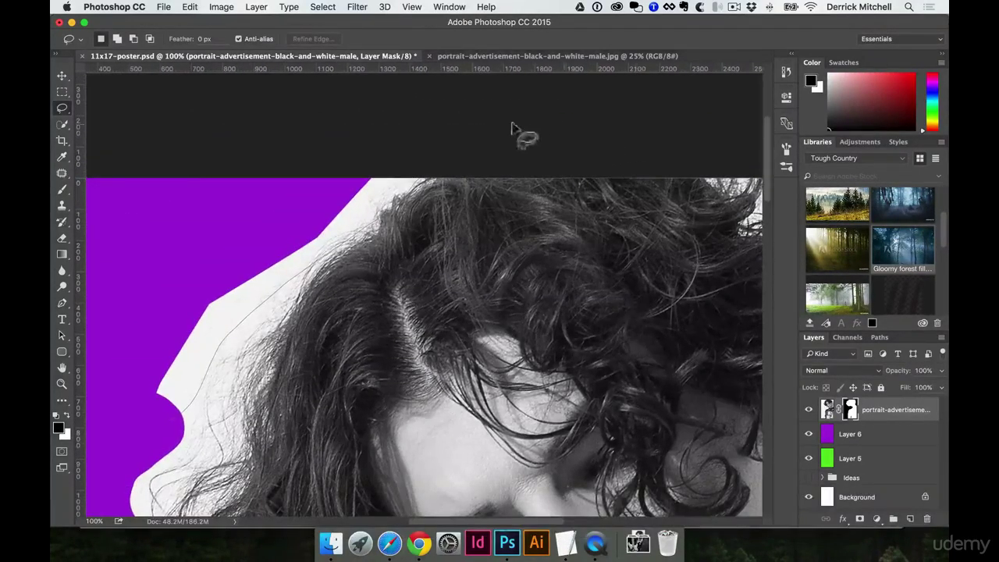
pyautogui.moveTo(224, 216); pyautogui.dragTo(382, 163)
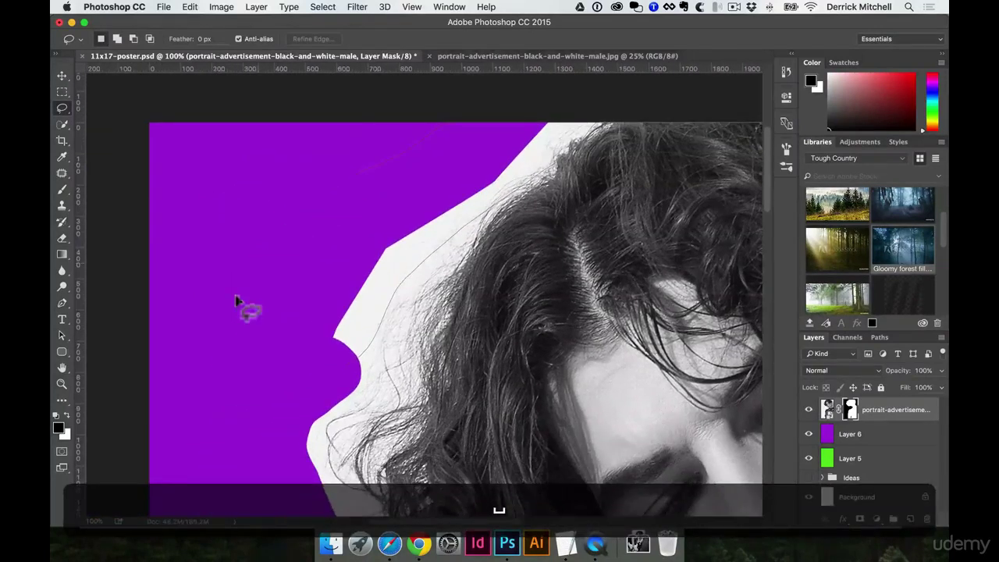
pyautogui.press('space')
pyautogui.moveTo(260, 435)
pyautogui.mouseDown()
pyautogui.moveTo(297, 426)
pyautogui.moveTo(327, 402)
pyautogui.mouseUp()
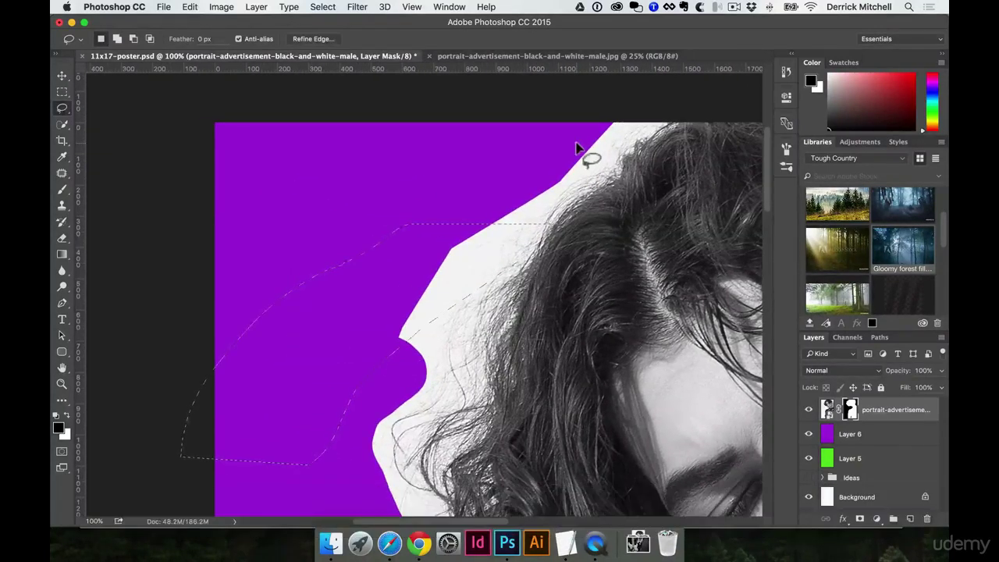
pyautogui.press('super+z')
pyautogui.press('super+d')
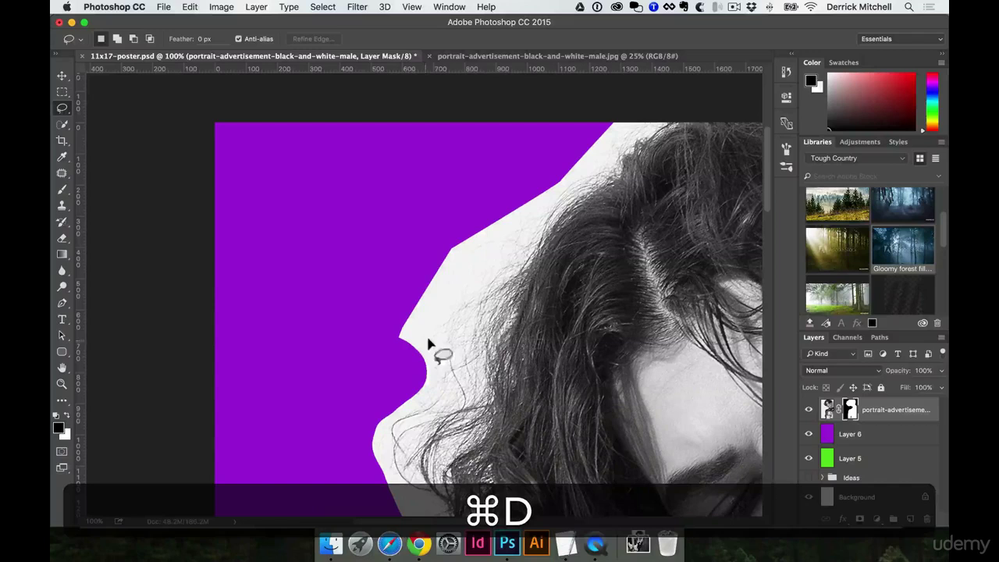
# Lasso the white fringe along the upper-left hair, fill it with black on the mask, and deselect
pyautogui.moveTo(426, 356); pyautogui.dragTo(436, 309)
pyautogui.moveTo(500, 258)
pyautogui.mouseDown()
pyautogui.moveTo(488, 174)
pyautogui.moveTo(393, 181)
pyautogui.moveTo(305, 321)
pyautogui.mouseUp()
pyautogui.hscroll(-3, 341, 341)
pyautogui.hotkey('alt', 'BackSpace')
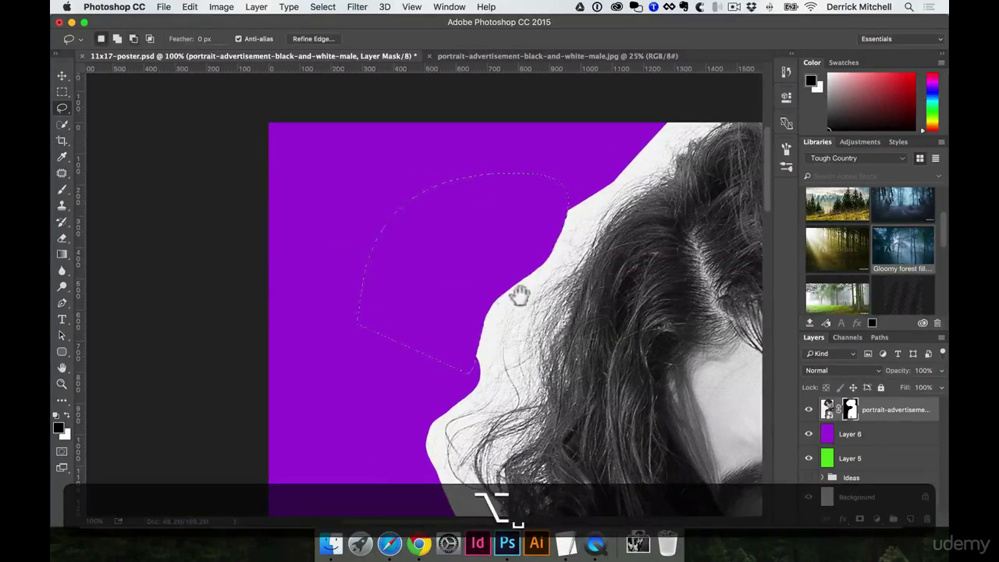
pyautogui.hscroll(3, 520, 295)
pyautogui.scroll(1, 520, 294)
pyautogui.press('super+d')
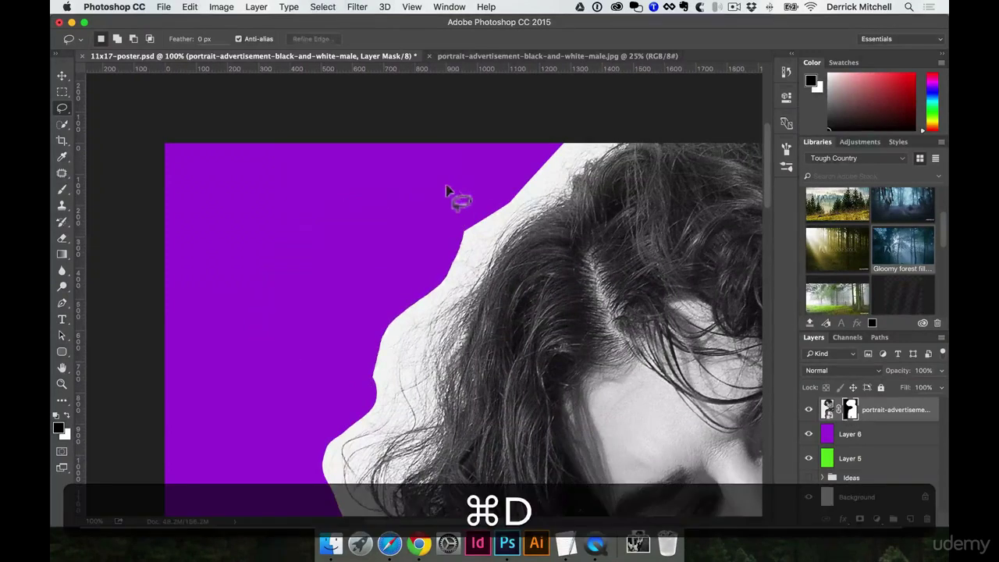
# Lasso the remaining white strip from the upper-left hair to the poster's top edge and mask it out with black
pyautogui.moveTo(465, 234); pyautogui.dragTo(547, 183)
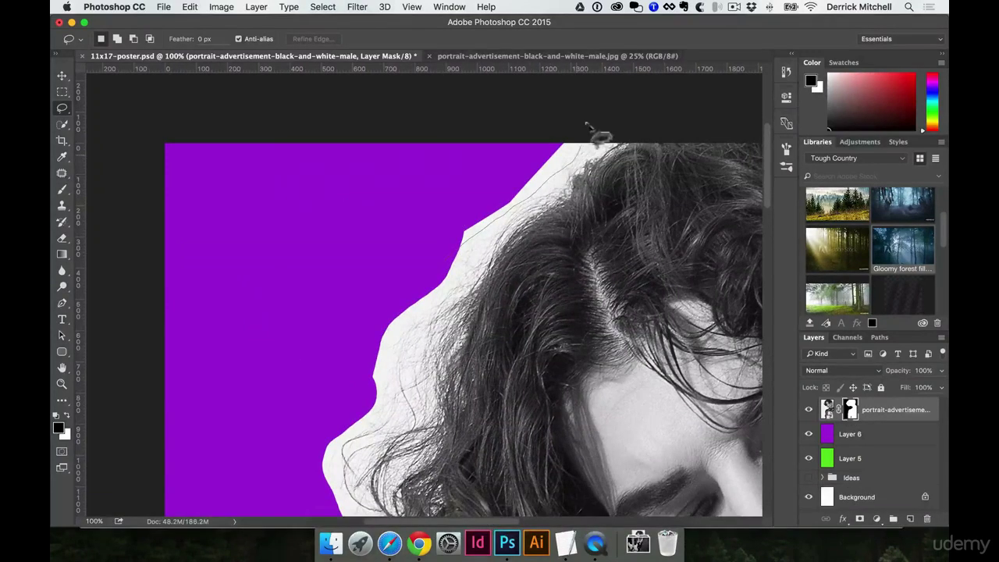
pyautogui.moveTo(591, 131)
pyautogui.mouseDown()
pyautogui.moveTo(501, 104)
pyautogui.moveTo(384, 214)
pyautogui.mouseUp()
pyautogui.hotkey('alt', 'BackSpace')
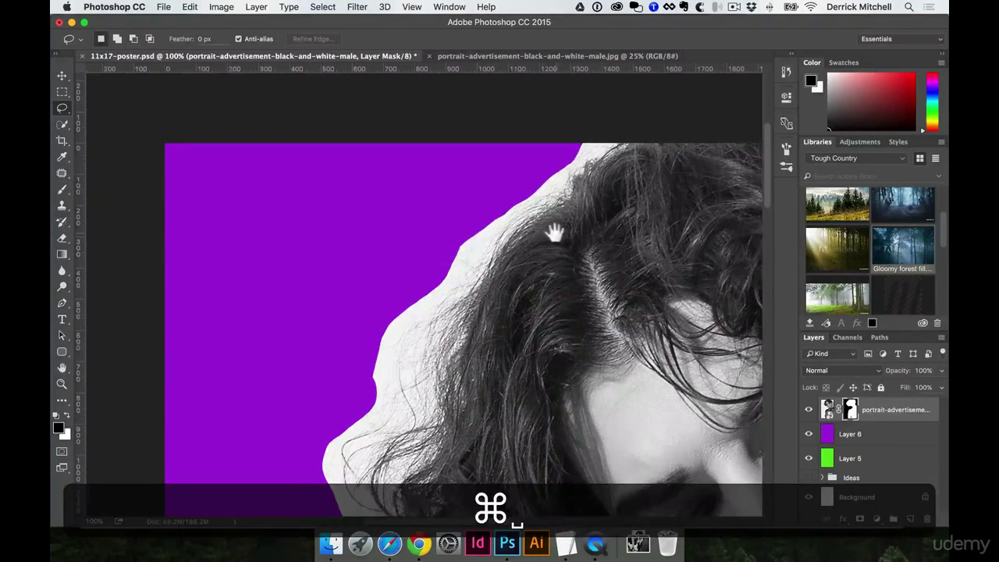
# Lasso the excess background along the right side of the hair, fill it with black on the mask, and deselect
pyautogui.moveTo(555, 232); pyautogui.dragTo(380, 259)
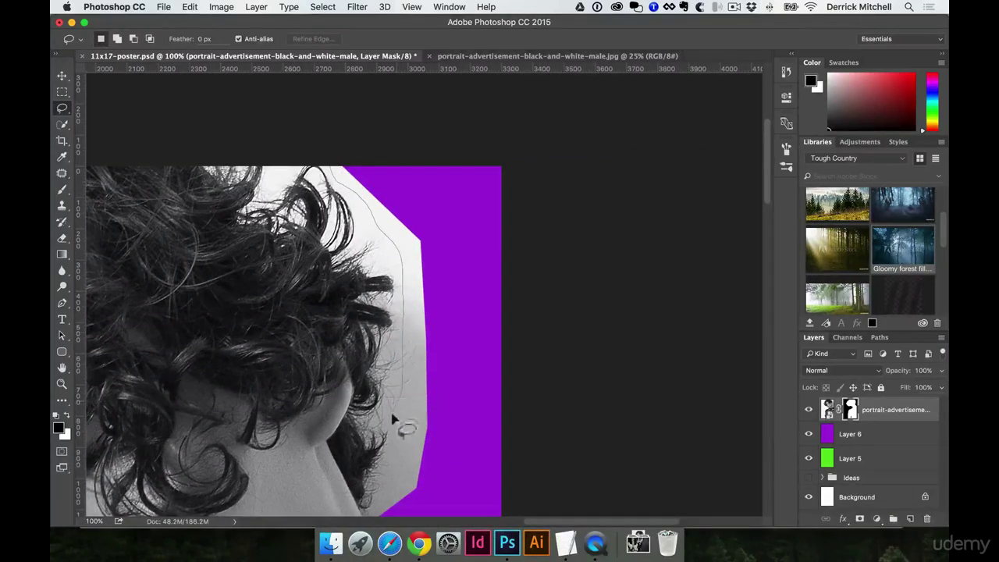
pyautogui.moveTo(491, 252); pyautogui.dragTo(428, 141)
pyautogui.hotkey('alt', 'BackSpace')
pyautogui.press('super+d')
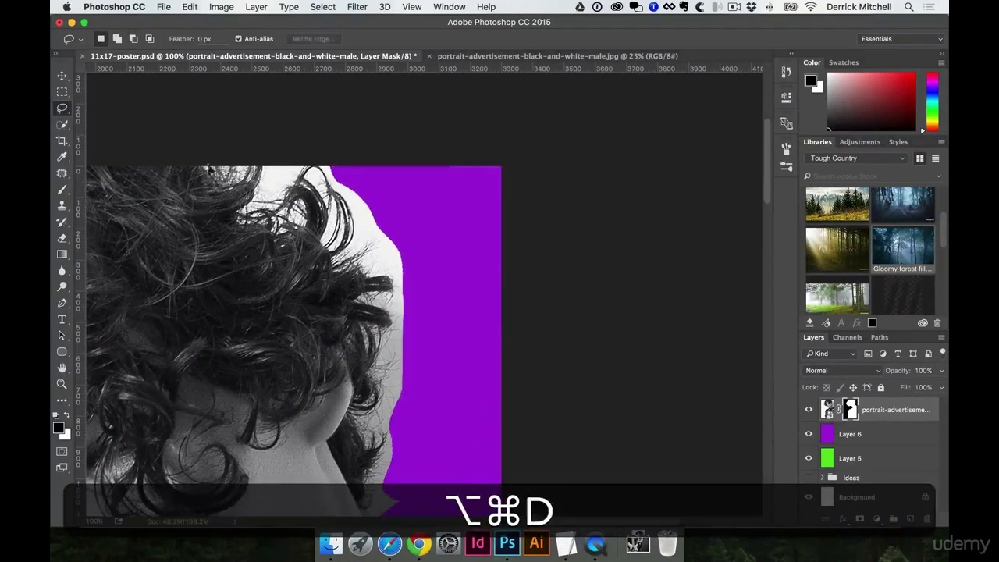
# Load the portrait's layer mask as a selection and clear that selection
pyautogui.moveTo(259, 236); pyautogui.dragTo(395, 164)
pyautogui.keyDown('alt'); pyautogui.click(366, 290); pyautogui.keyUp('alt')
pyautogui.moveTo(378, 298)
pyautogui.mouseDown()
pyautogui.moveTo(617, 176)
pyautogui.moveTo(431, 274)
pyautogui.mouseUp()
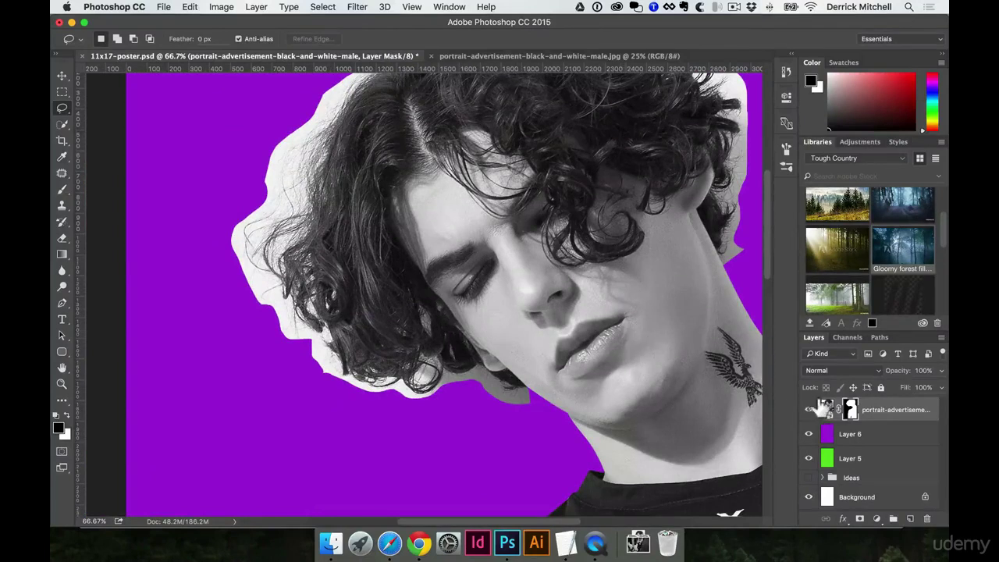
pyautogui.moveTo(856, 419); pyautogui.dragTo(858, 428)
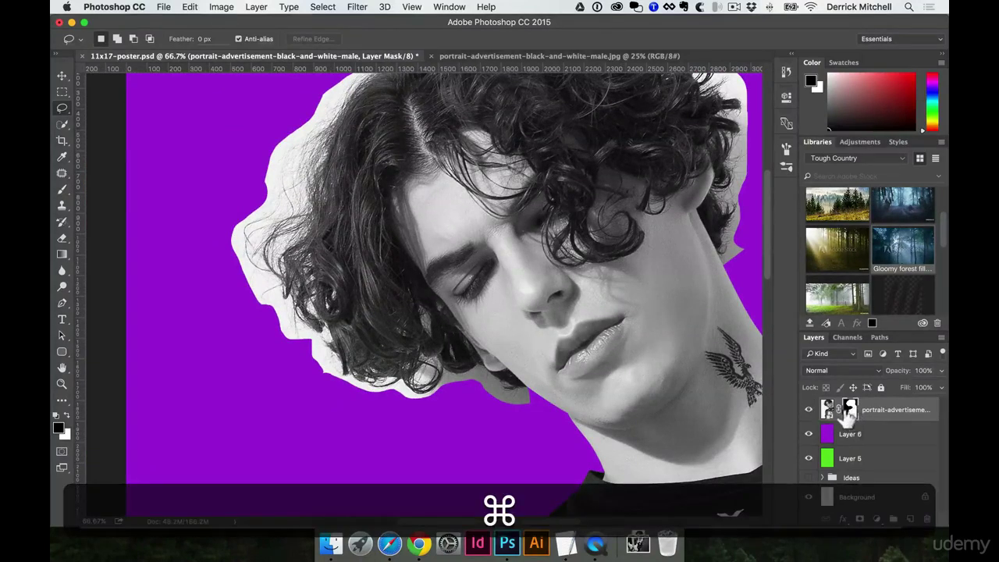
pyautogui.moveTo(853, 414)
pyautogui.mouseDown()
pyautogui.moveTo(856, 425)
pyautogui.moveTo(852, 414)
pyautogui.mouseUp()
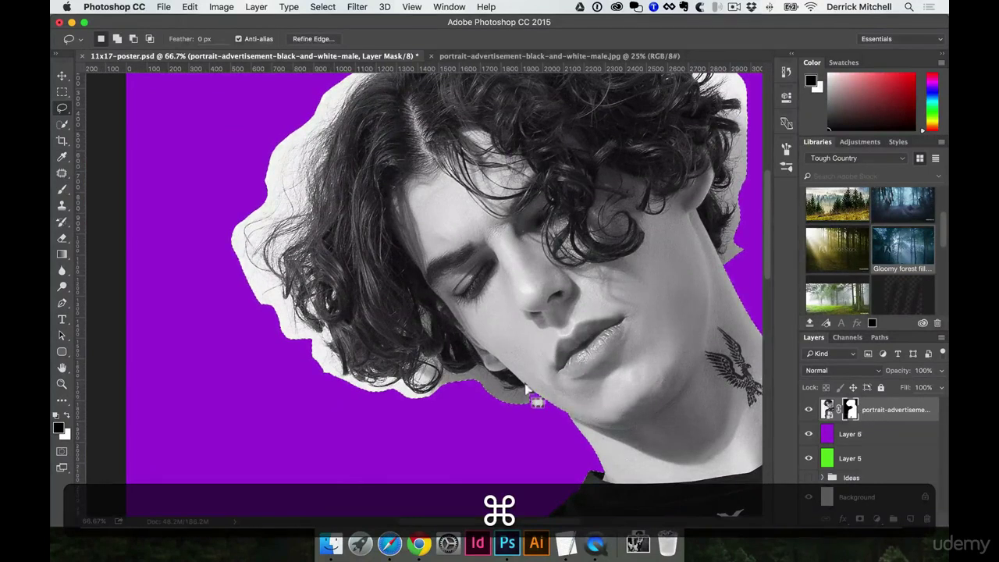
pyautogui.press('super+d')
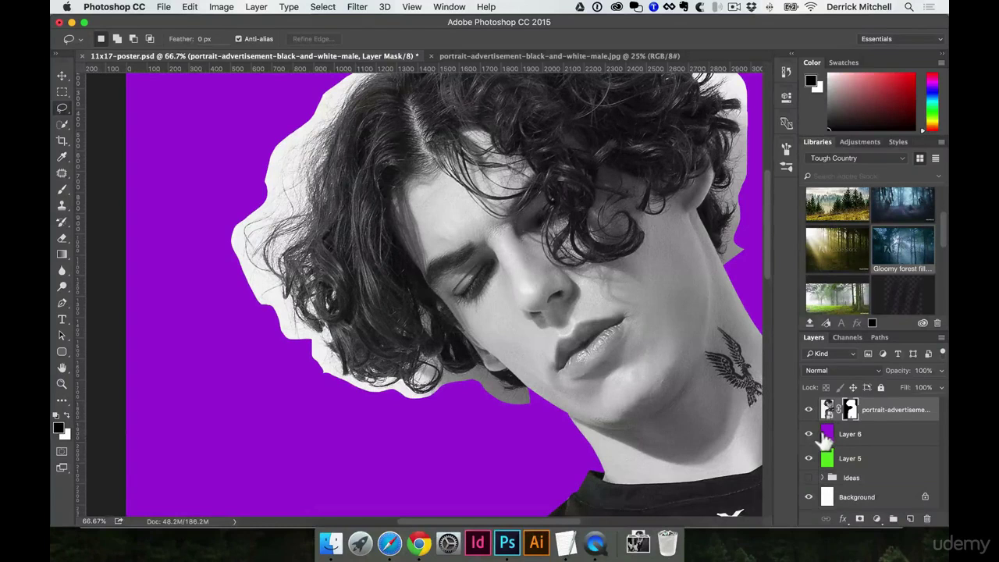
# Load the purple Layer 6's outline as a selection and deselect it
pyautogui.moveTo(827, 408); pyautogui.dragTo(827, 432)
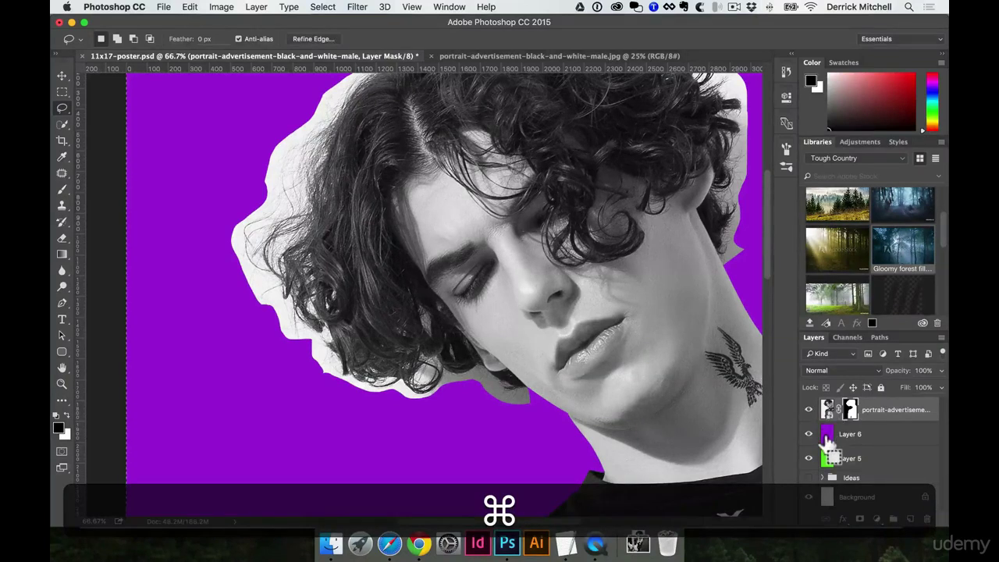
pyautogui.press('super+d')
# Draw a black rectangle shape about 1209 × 884 px over the lower-left hair and shift it slightly upward
pyautogui.press('super+b')
pyautogui.press('u')
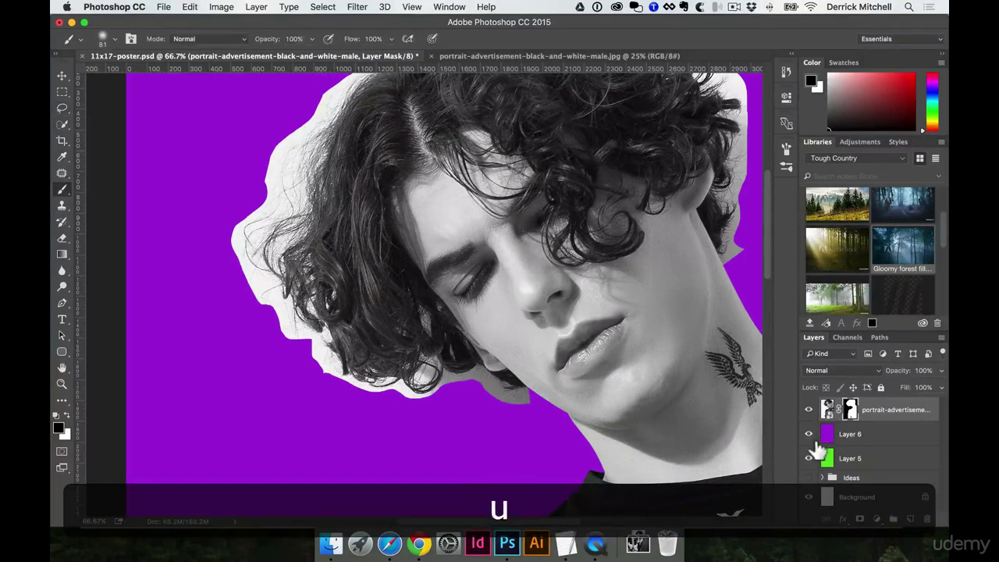
pyautogui.moveTo(192, 310); pyautogui.dragTo(444, 494)
pyautogui.press('v')
pyautogui.moveTo(360, 416); pyautogui.dragTo(354, 369)
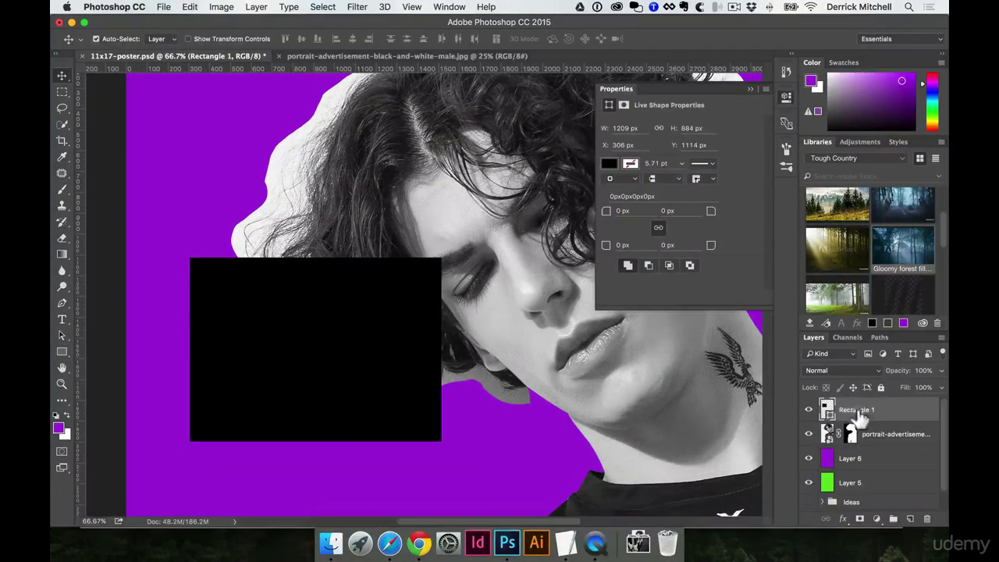
# Load the rectangle layer's outline as a selection and delete the rectangle layer
pyautogui.keyDown('super'); pyautogui.click(827, 412); pyautogui.keyUp('super')
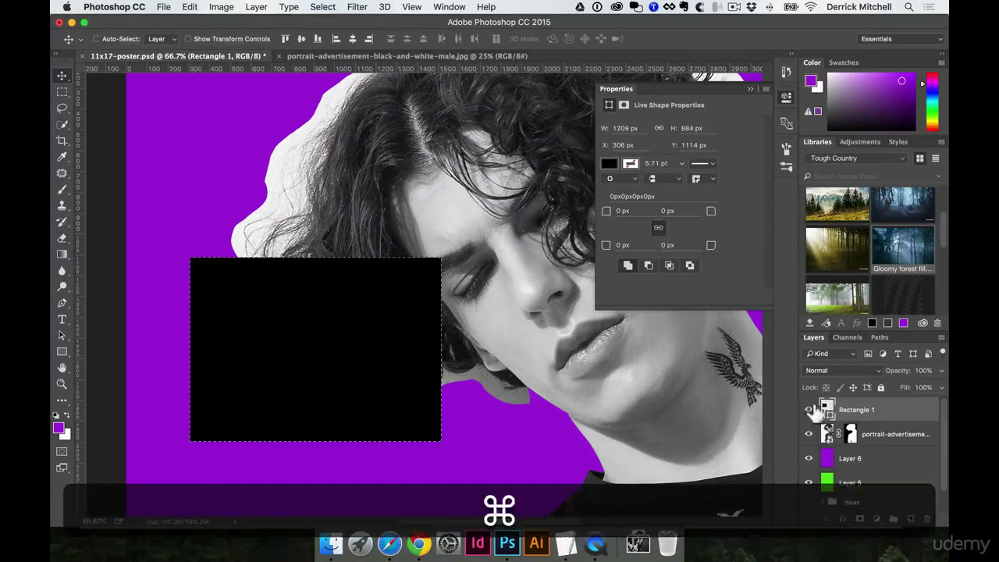
pyautogui.press('super+v')
pyautogui.press('BackSpace')
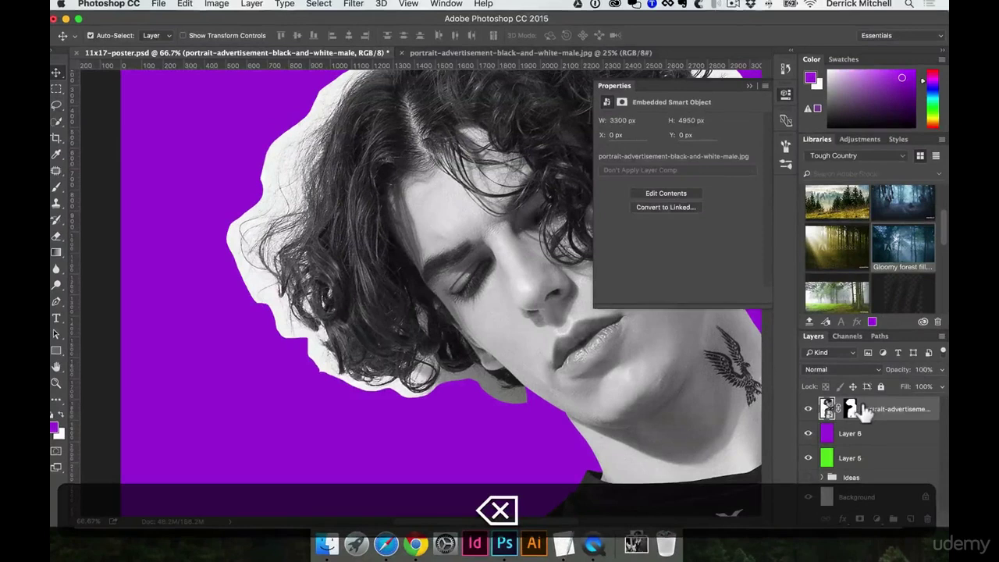
# Load the portrait's layer mask as a selection in 11x17-poster.psd
pyautogui.press('super')
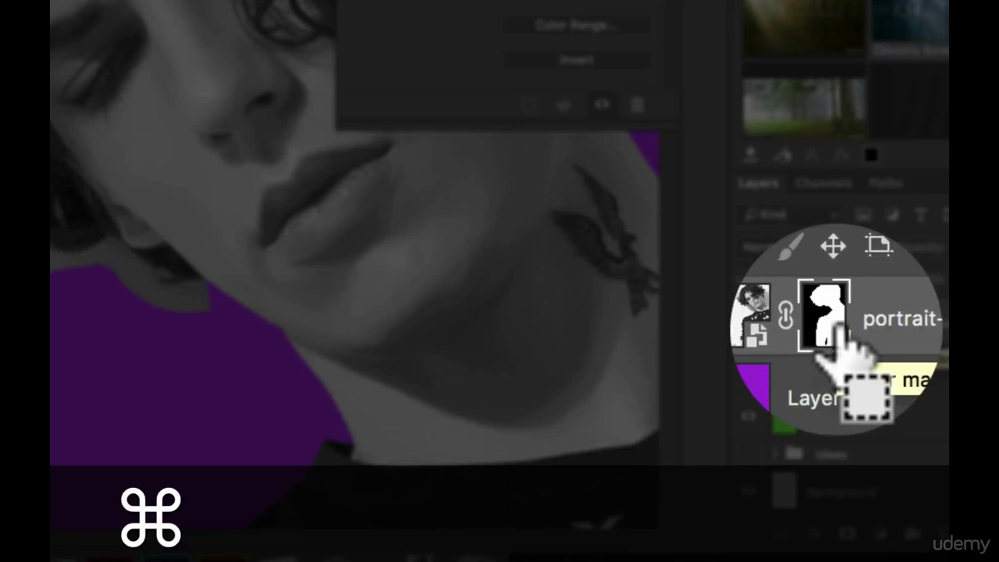
pyautogui.keyDown('super'); pyautogui.click(829, 327); pyautogui.keyUp('super')
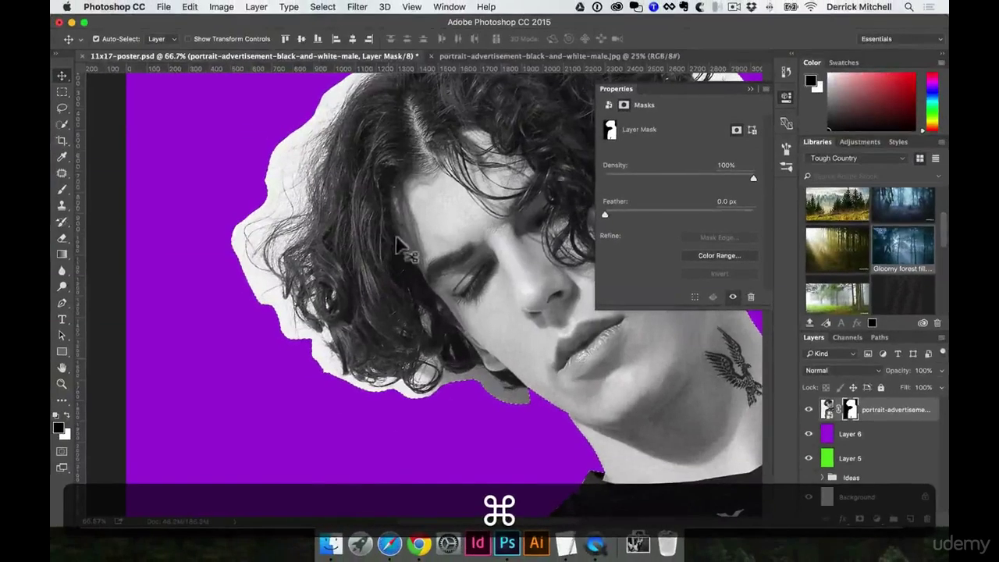
pyautogui.press('space')
pyautogui.moveTo(350, 192); pyautogui.dragTo(268, 170)
pyautogui.moveTo(380, 144); pyautogui.dragTo(328, 145)
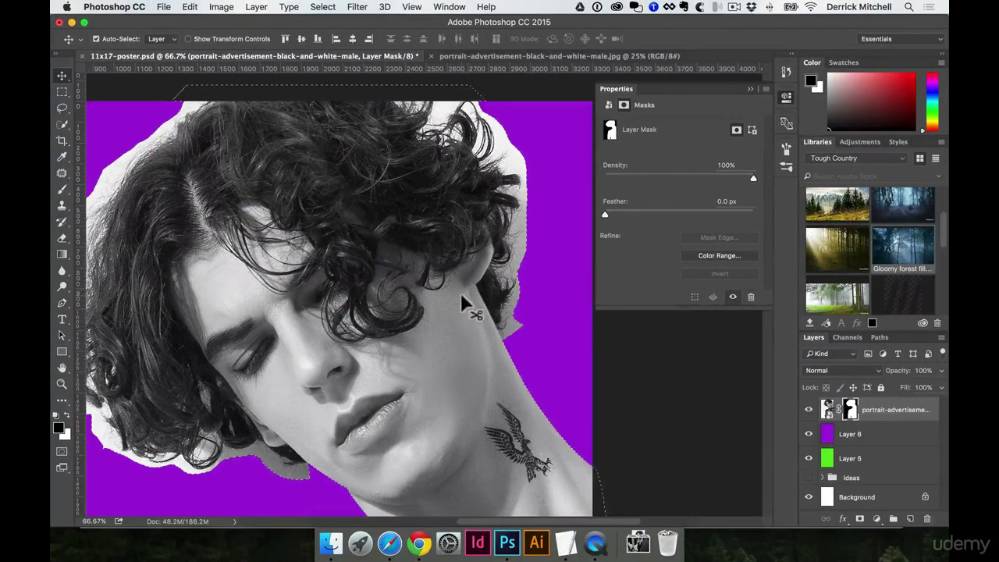
pyautogui.press('m')
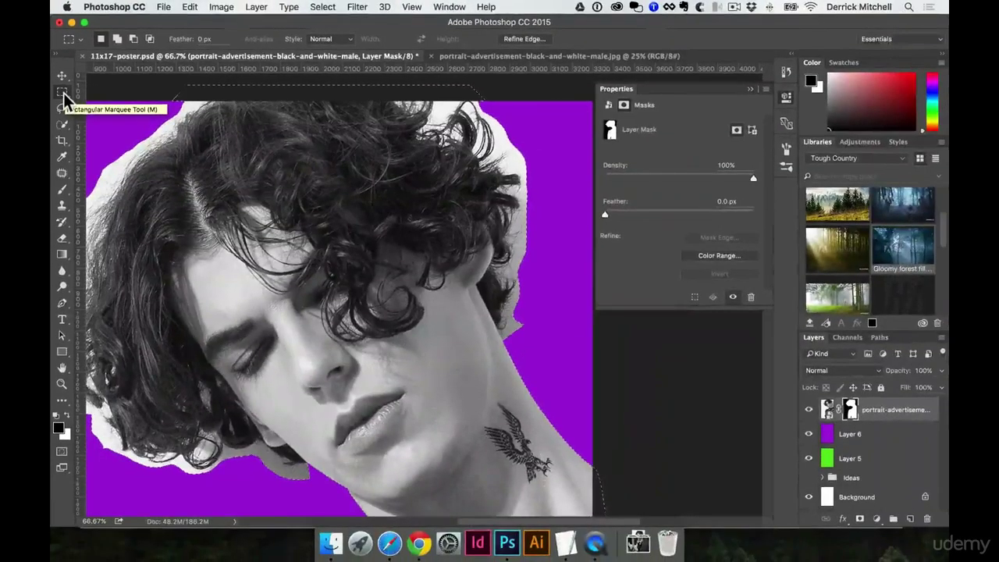
pyautogui.press('p')
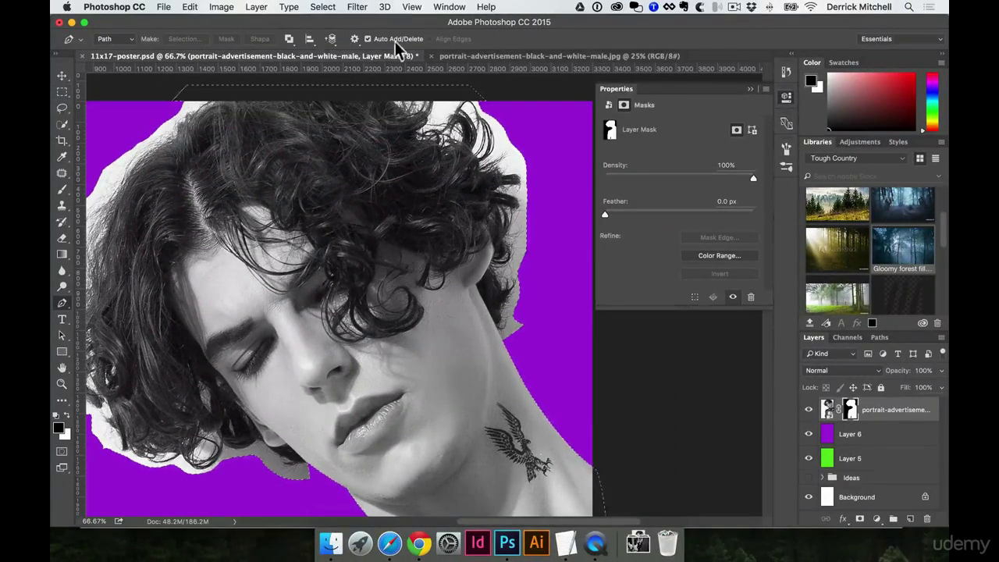
pyautogui.press('m')
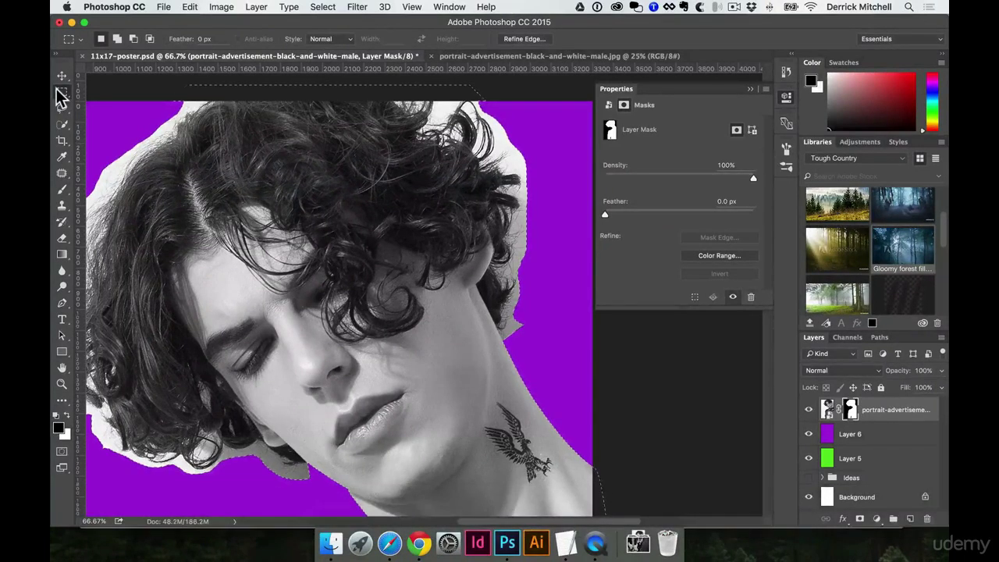
pyautogui.press('l')
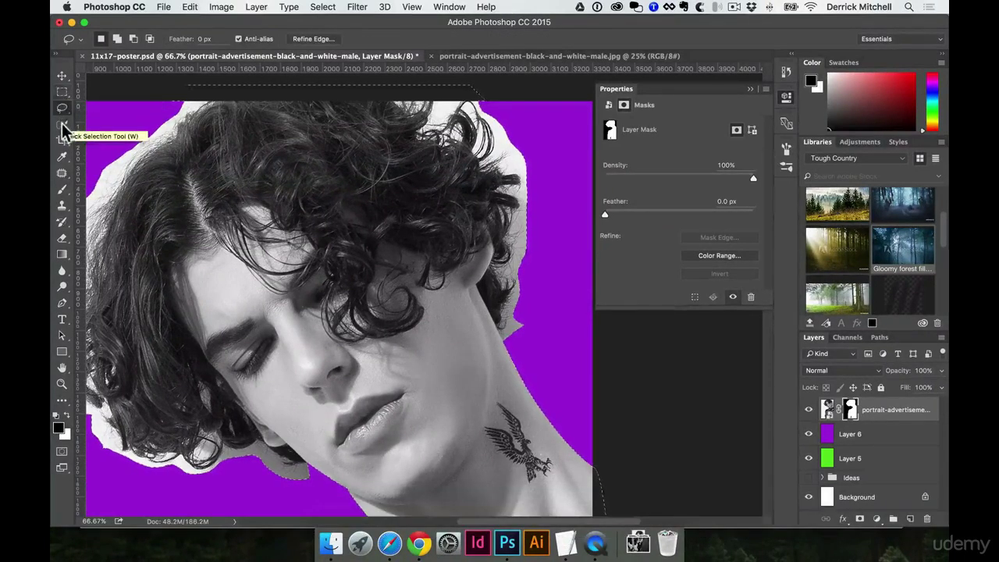
pyautogui.press('m')
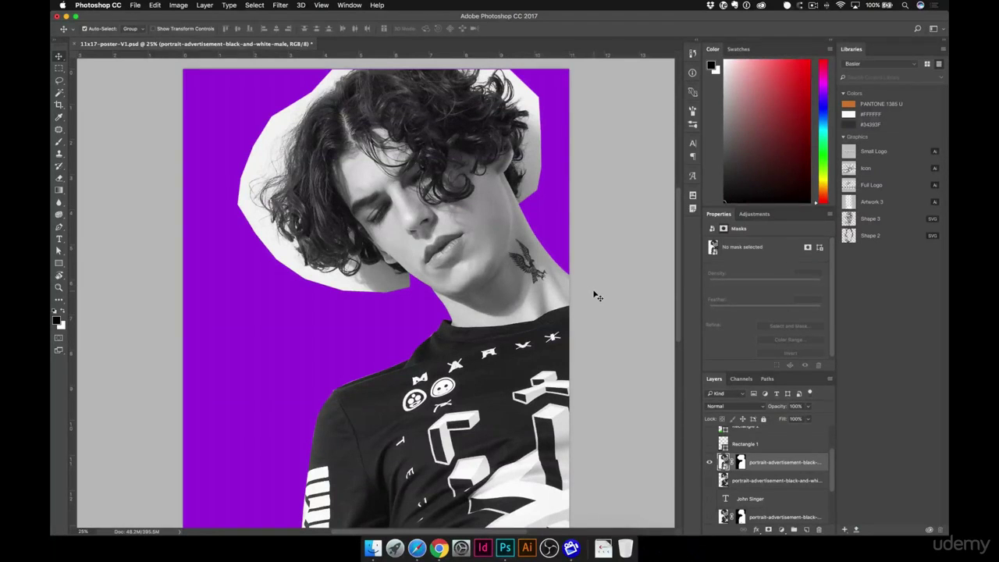
# Load the portrait's layer mask as a selection in 11x17-poster-V1.psd and deselect it
pyautogui.keyDown('super'); pyautogui.click(741, 466); pyautogui.keyUp('super')
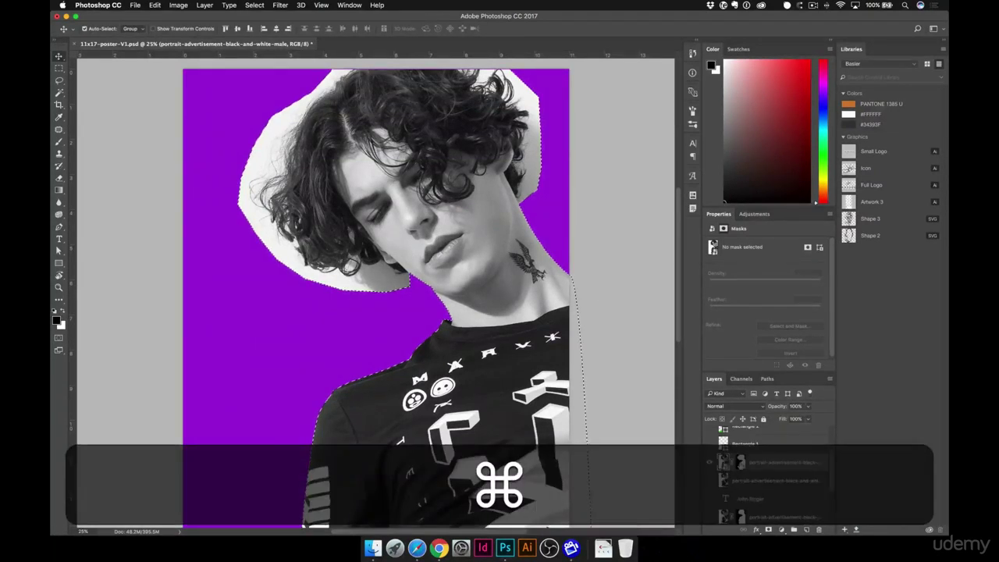
pyautogui.press('m')
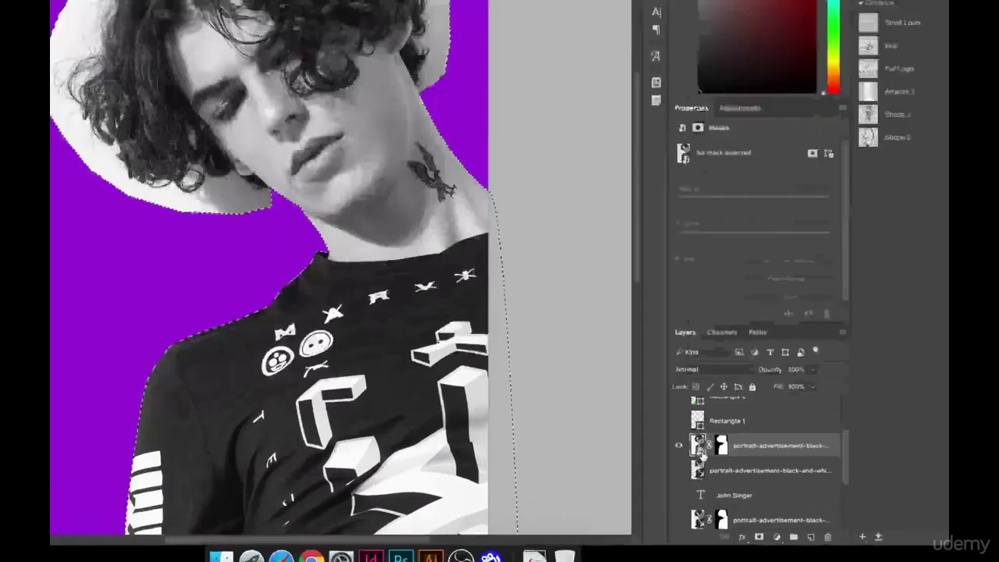
pyautogui.click(724, 465)
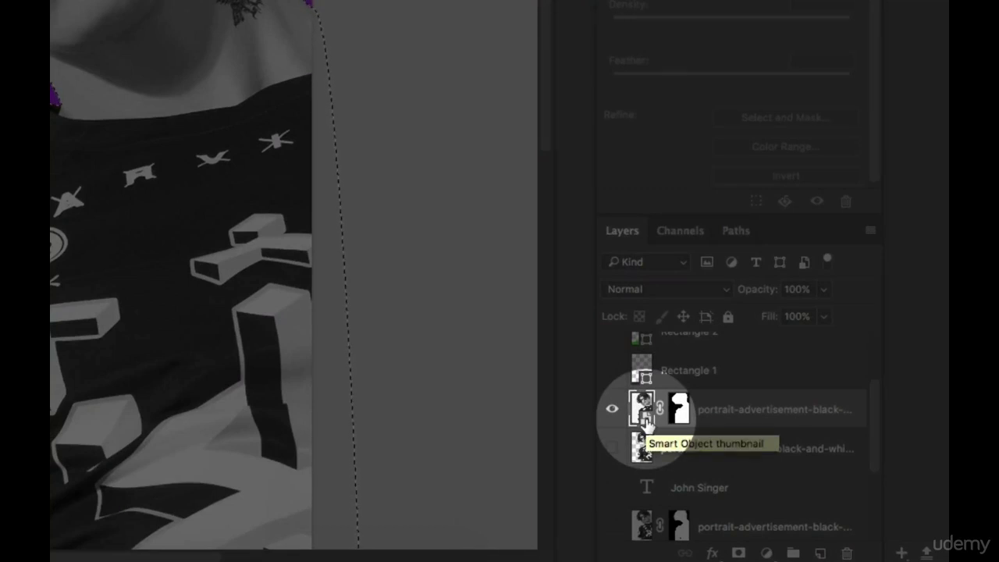
pyautogui.rightClick(646, 421)
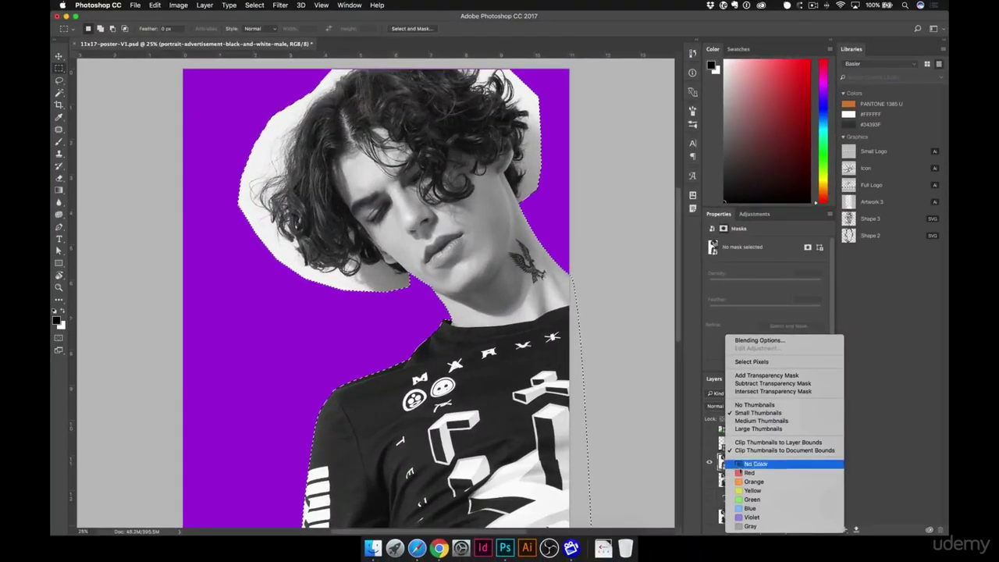
pyautogui.click(627, 424)
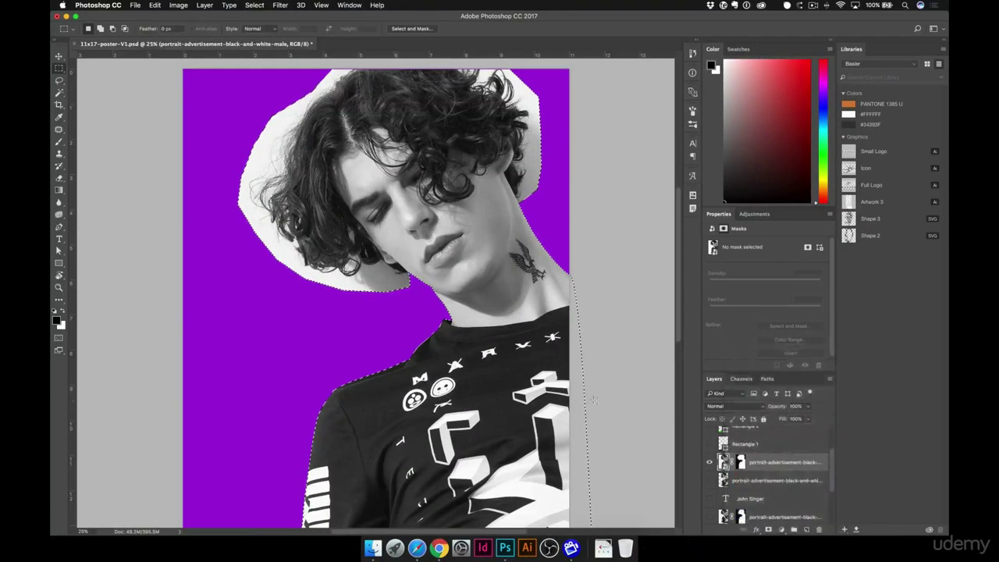
pyautogui.press('super+d')
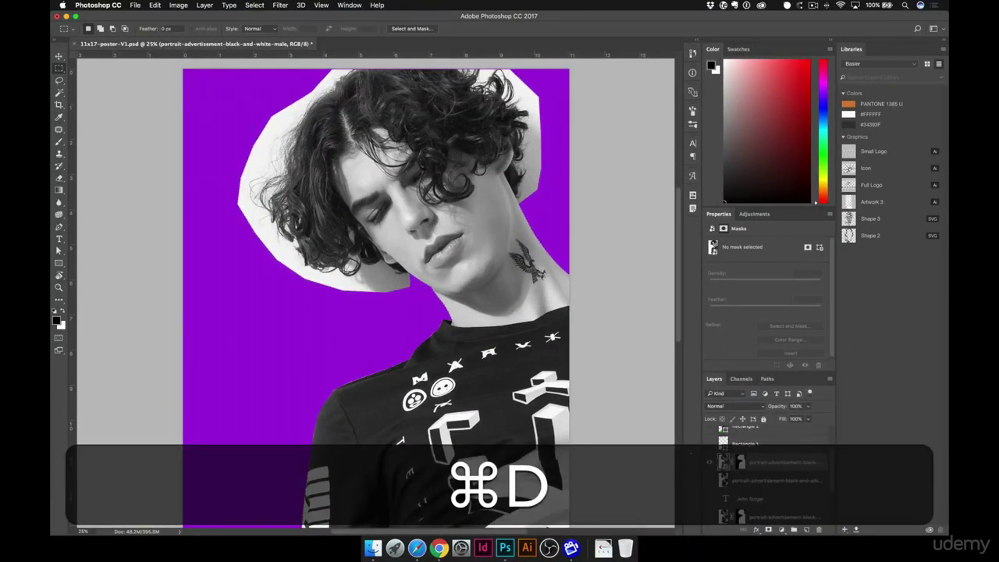
# Rasterize the portrait smart object layer and load its layer mask as a selection
pyautogui.rightClick(775, 463)
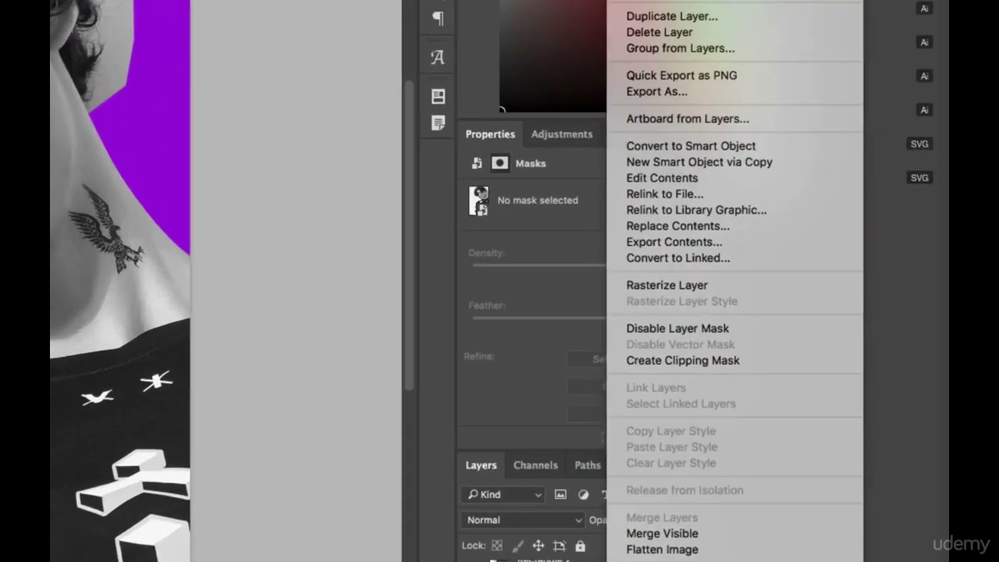
pyautogui.click(699, 287)
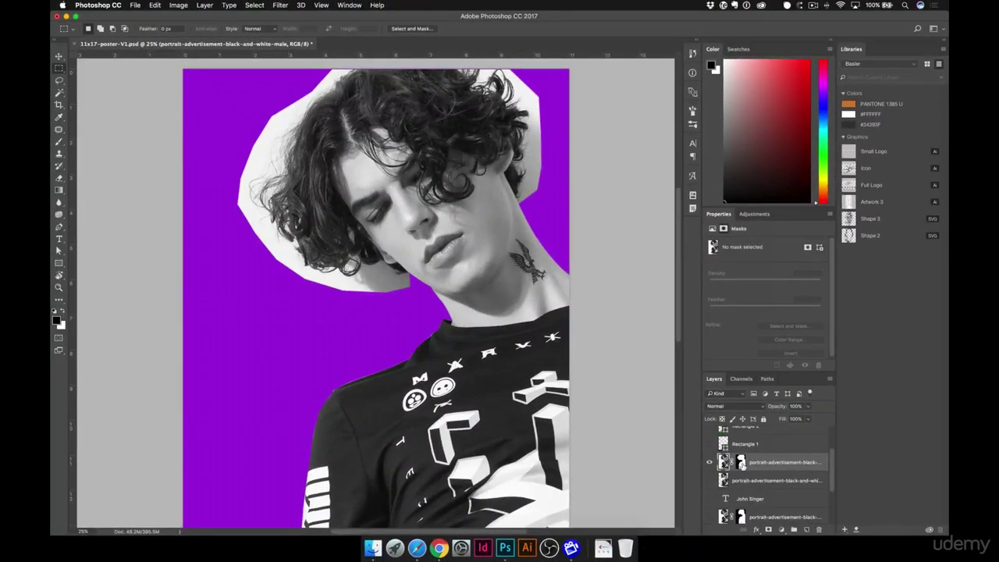
pyautogui.press('super')
pyautogui.keyDown('super'); pyautogui.click(741, 463); pyautogui.keyUp('super')
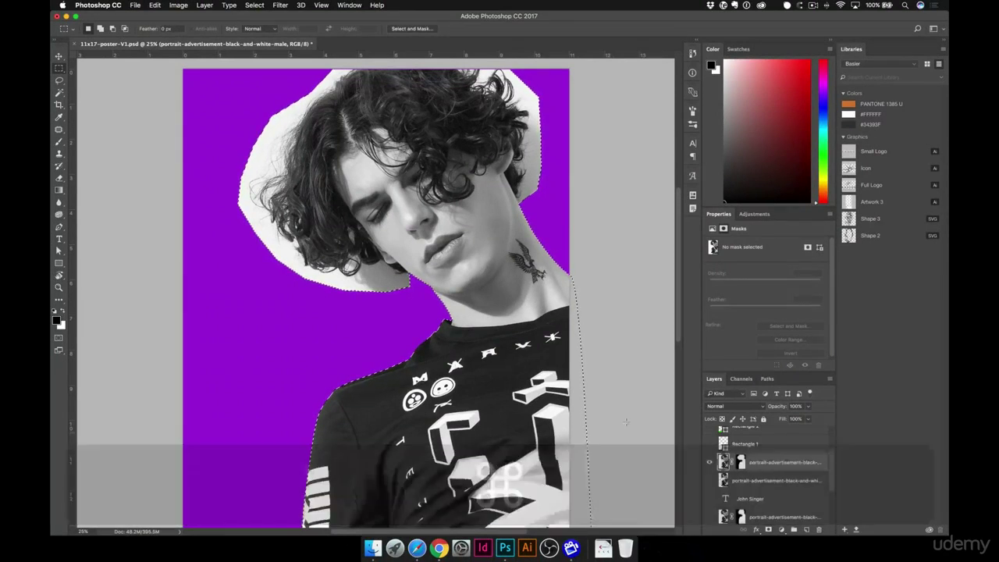
# Open Select and Mask and paint with the Refine Edge Brush along the white fringe on the left side of the hair
pyautogui.press('m')
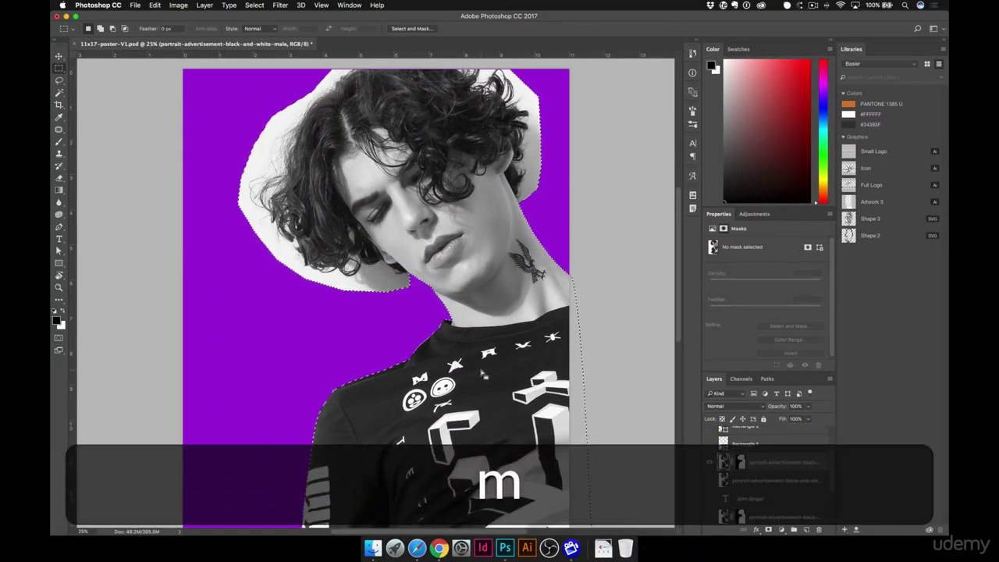
pyautogui.click(416, 29)
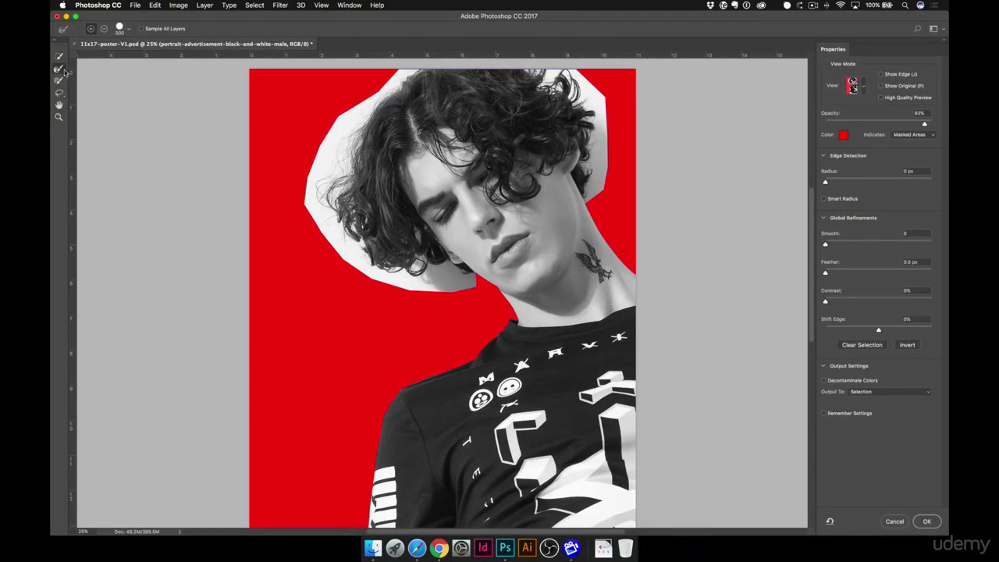
pyautogui.moveTo(315, 142)
pyautogui.mouseDown()
pyautogui.moveTo(312, 172)
pyautogui.moveTo(340, 164)
pyautogui.moveTo(356, 133)
pyautogui.moveTo(328, 121)
pyautogui.moveTo(404, 71)
pyautogui.mouseUp()
pyautogui.moveTo(318, 179)
pyautogui.mouseDown()
pyautogui.moveTo(312, 205)
pyautogui.moveTo(336, 178)
pyautogui.moveTo(317, 209)
pyautogui.moveTo(344, 186)
pyautogui.moveTo(330, 231)
pyautogui.moveTo(351, 256)
pyautogui.moveTo(427, 289)
pyautogui.mouseUp()
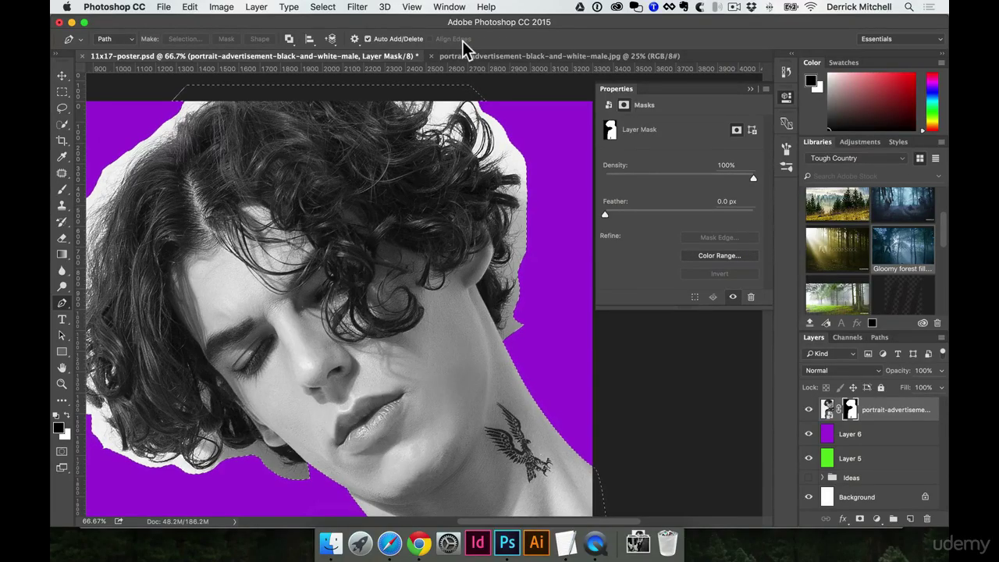
# Open Refine Edge for the portrait's mask selection in 11x17-poster.psd, using a marquee or lasso tool
pyautogui.press('m')
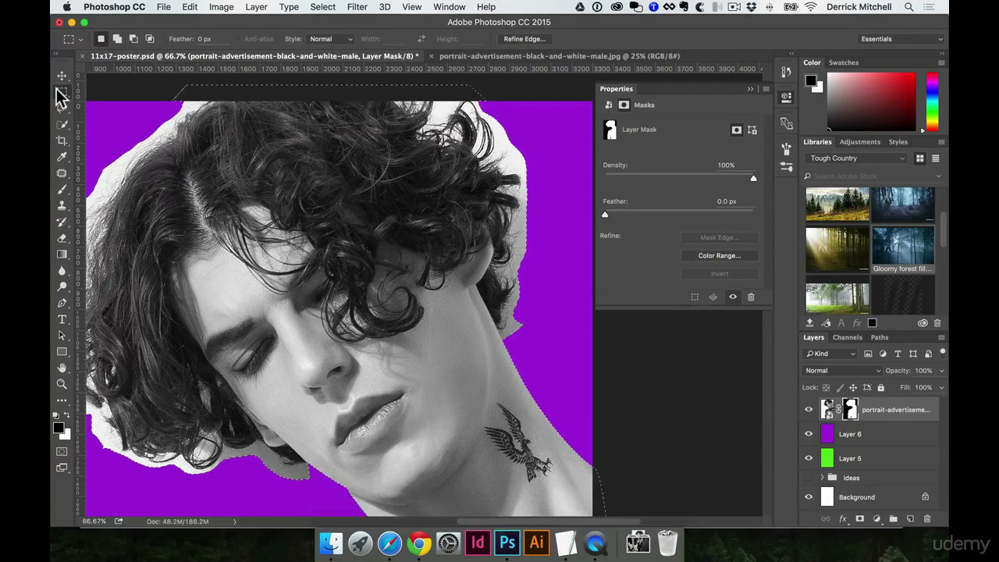
pyautogui.press('l')
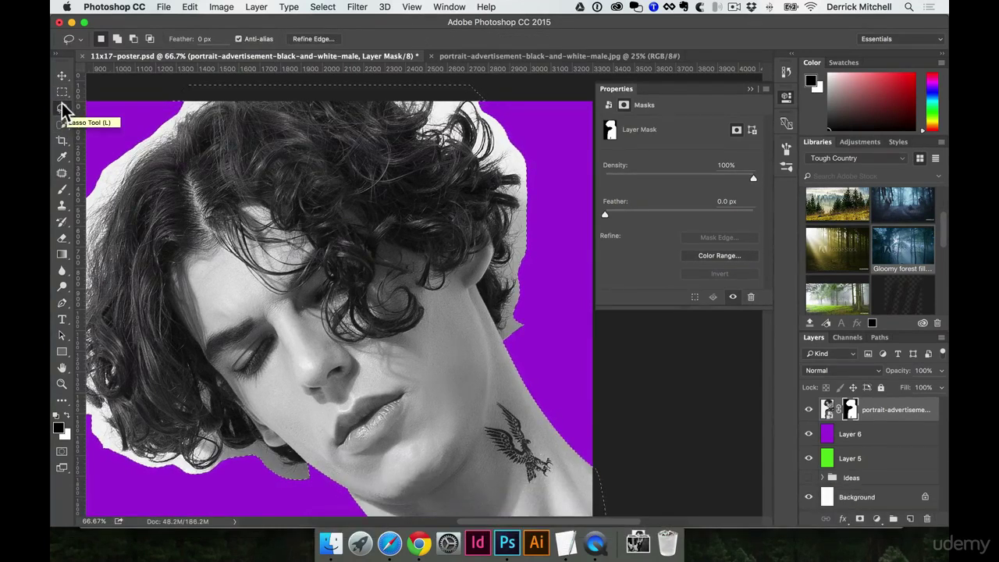
pyautogui.press('m')
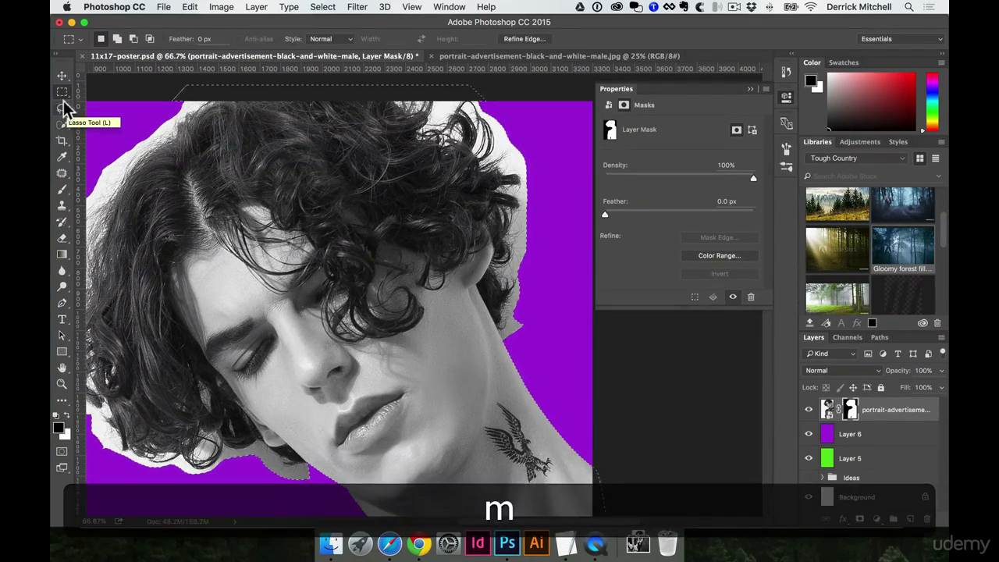
pyautogui.click(525, 38)
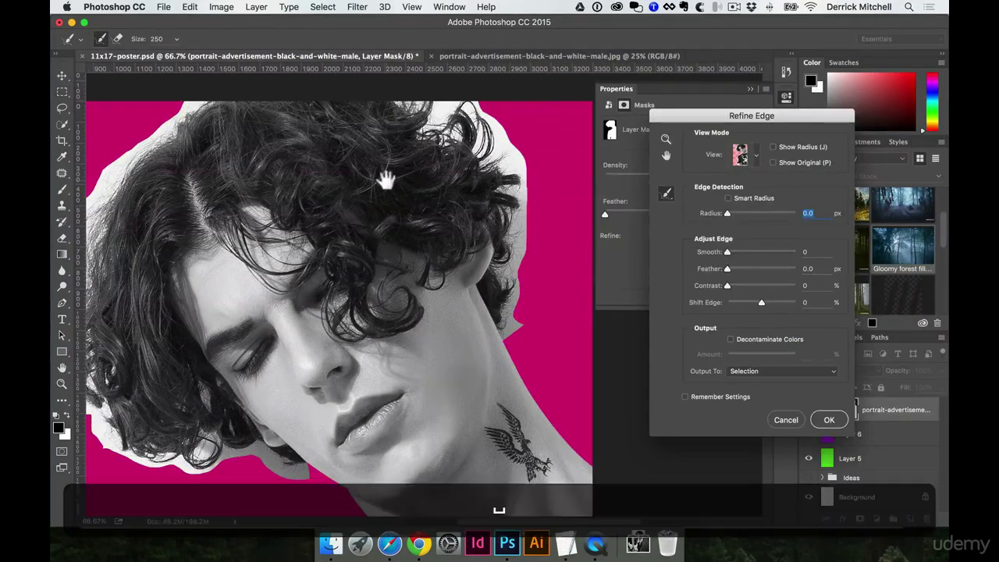
pyautogui.moveTo(699, 117); pyautogui.dragTo(625, 110)
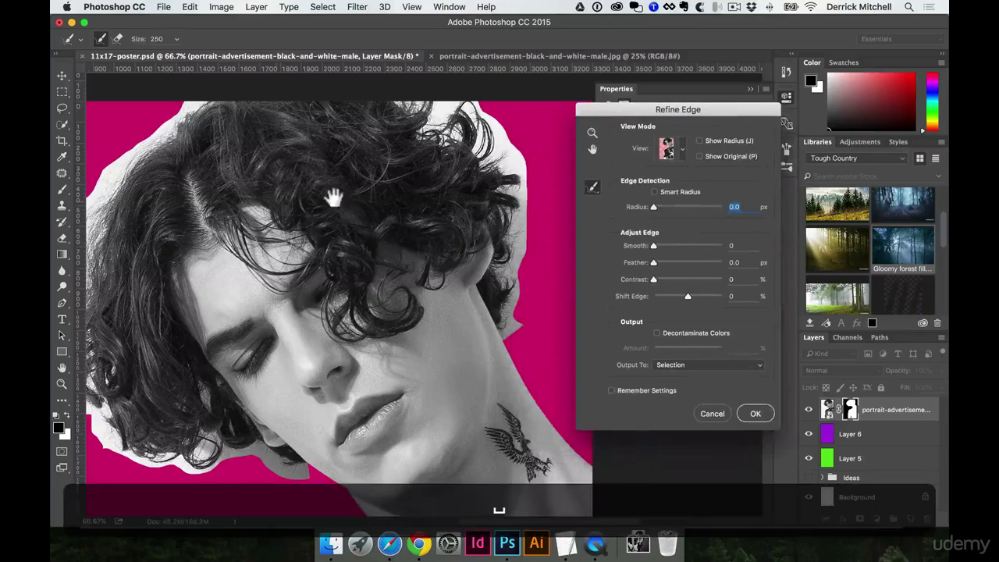
# Paint with the Refine Radius brush over the white fringe around the hair's left side, from the upper curls down to the jaw
pyautogui.moveTo(330, 196); pyautogui.dragTo(511, 176)
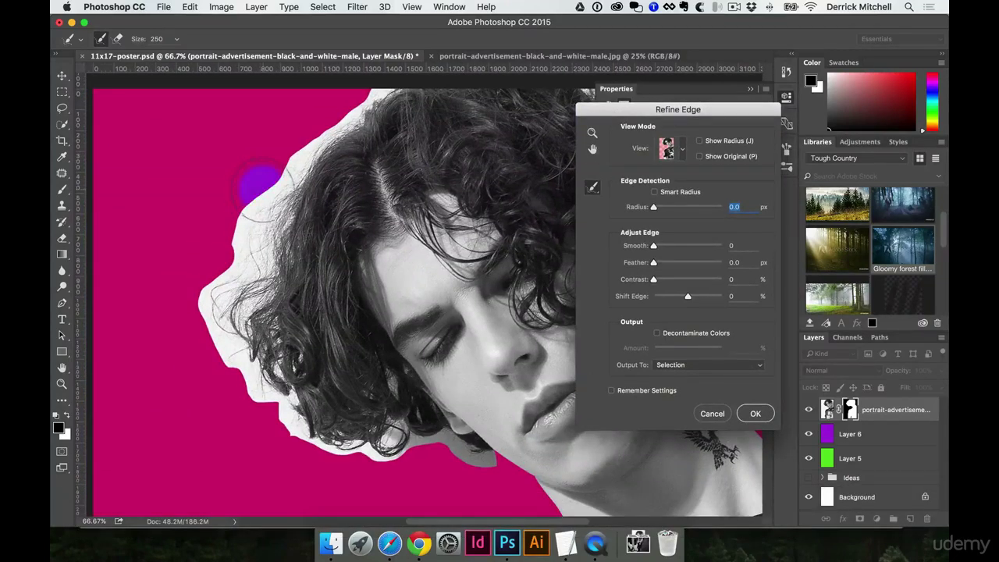
pyautogui.moveTo(258, 184)
pyautogui.mouseDown()
pyautogui.moveTo(240, 209)
pyautogui.moveTo(215, 270)
pyautogui.mouseUp()
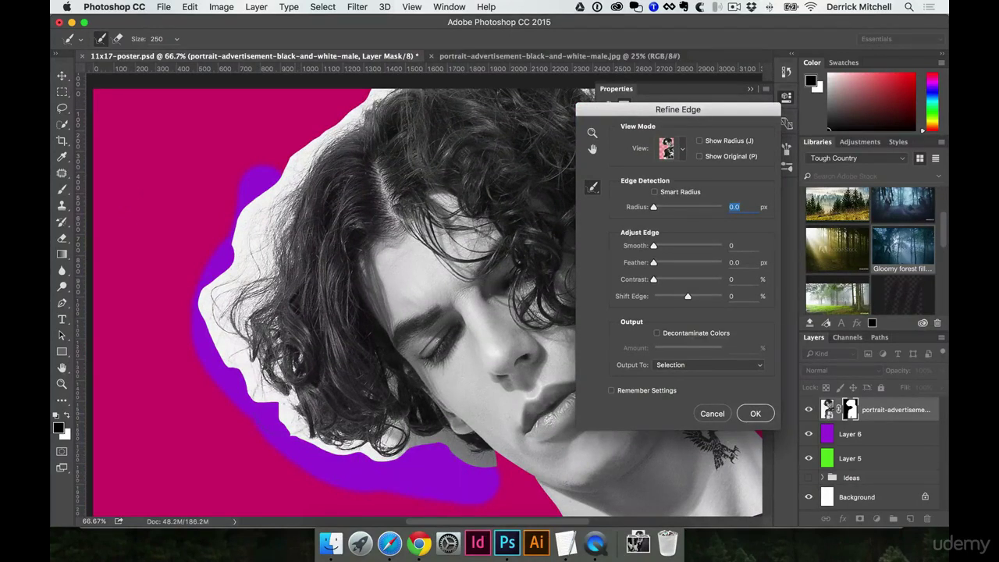
pyautogui.press('space')
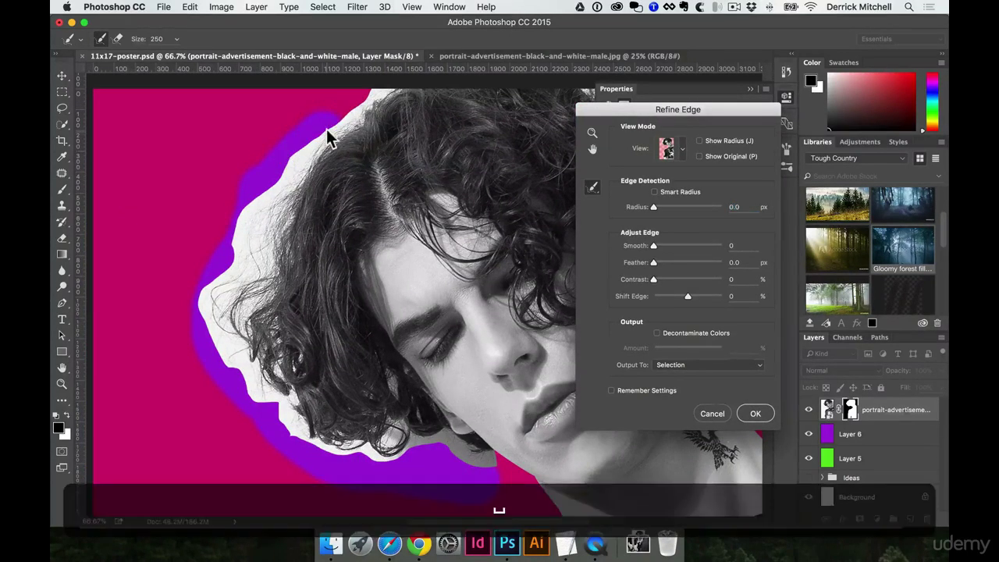
pyautogui.press('space')
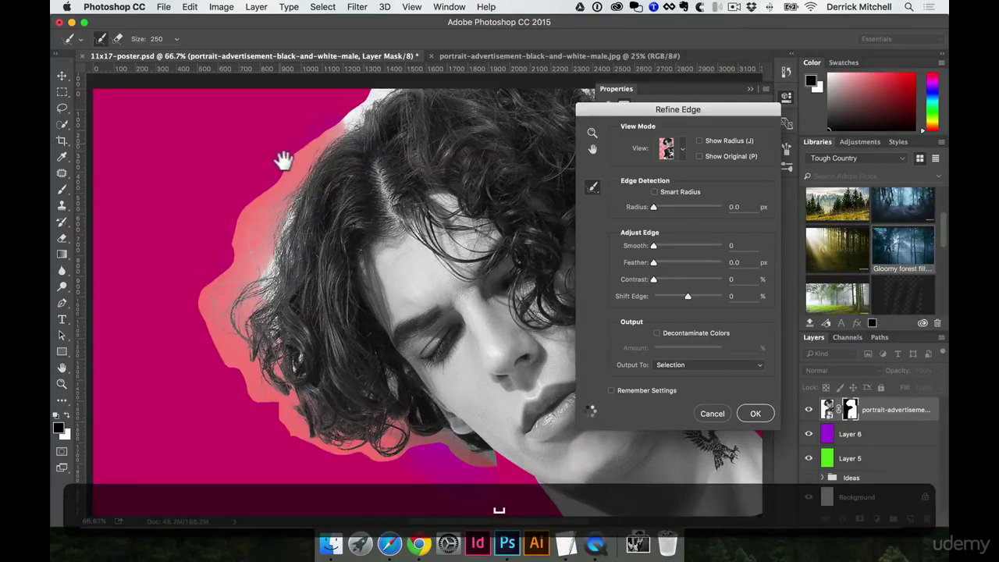
# Extend the refined radius over the remaining white fringe at the hair's upper left, up to the canvas edge
pyautogui.moveTo(295, 170)
pyautogui.mouseDown()
pyautogui.moveTo(267, 246)
pyautogui.moveTo(275, 352)
pyautogui.moveTo(251, 338)
pyautogui.moveTo(242, 311)
pyautogui.mouseUp()
pyautogui.press('space')
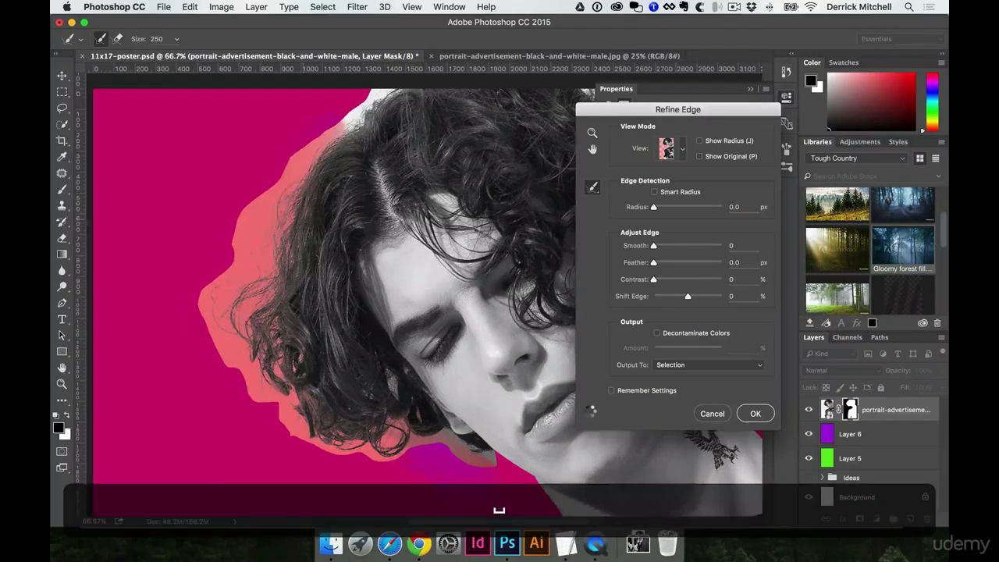
pyautogui.moveTo(311, 207); pyautogui.dragTo(263, 330)
pyautogui.moveTo(284, 256); pyautogui.dragTo(280, 254)
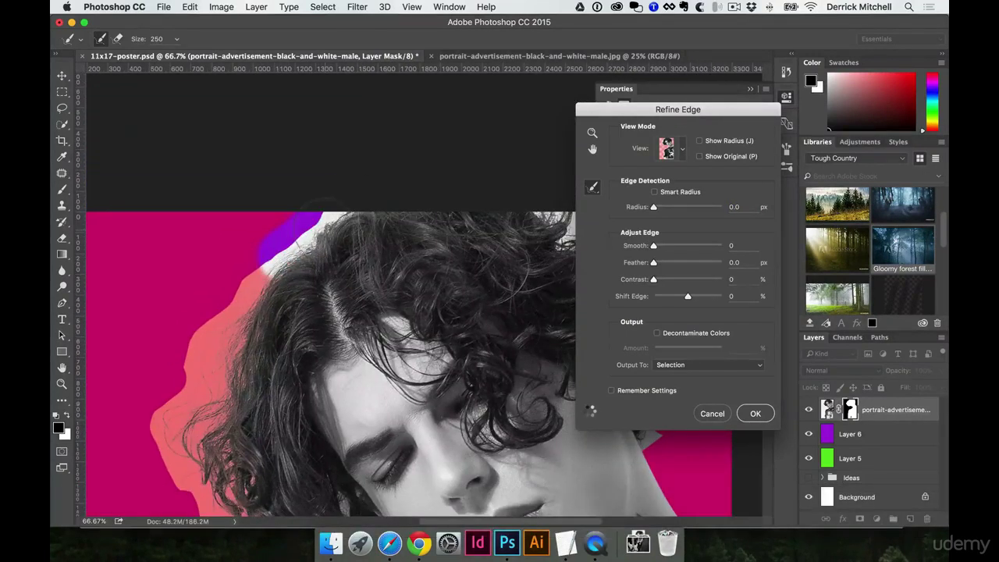
pyautogui.press('space')
pyautogui.moveTo(368, 216); pyautogui.dragTo(314, 239)
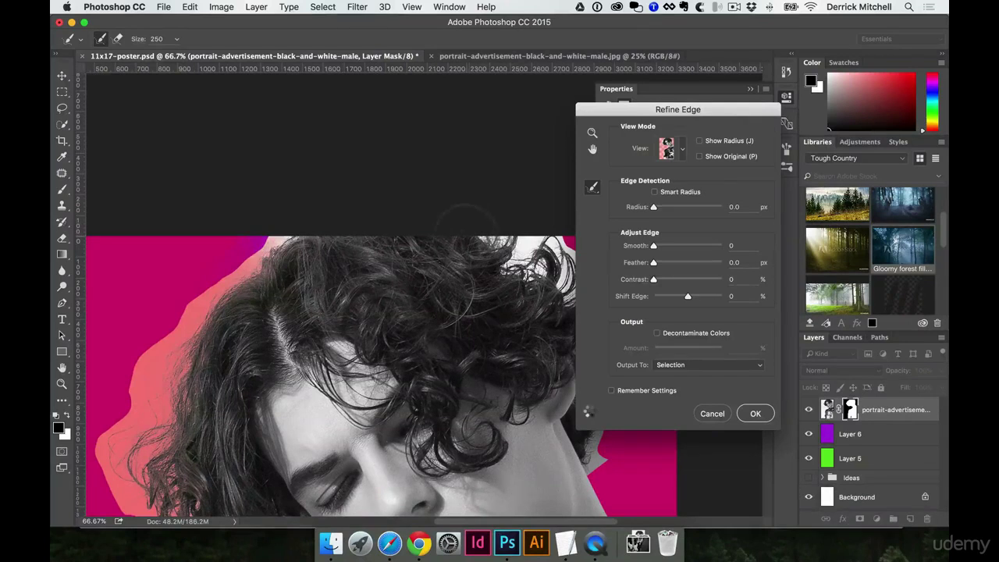
# Paint the refine radius over the white fringe on the hair's right side, from the canvas edge down to the neck
pyautogui.moveTo(453, 235); pyautogui.dragTo(318, 230)
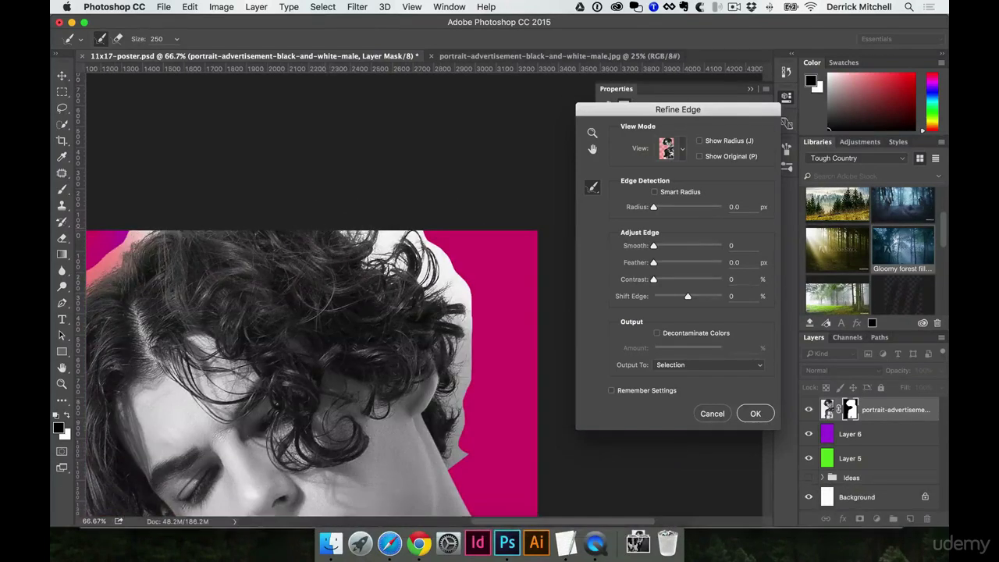
pyautogui.moveTo(372, 270); pyautogui.dragTo(409, 238)
pyautogui.moveTo(482, 344)
pyautogui.mouseDown()
pyautogui.moveTo(470, 427)
pyautogui.moveTo(480, 465)
pyautogui.moveTo(512, 457)
pyautogui.mouseUp()
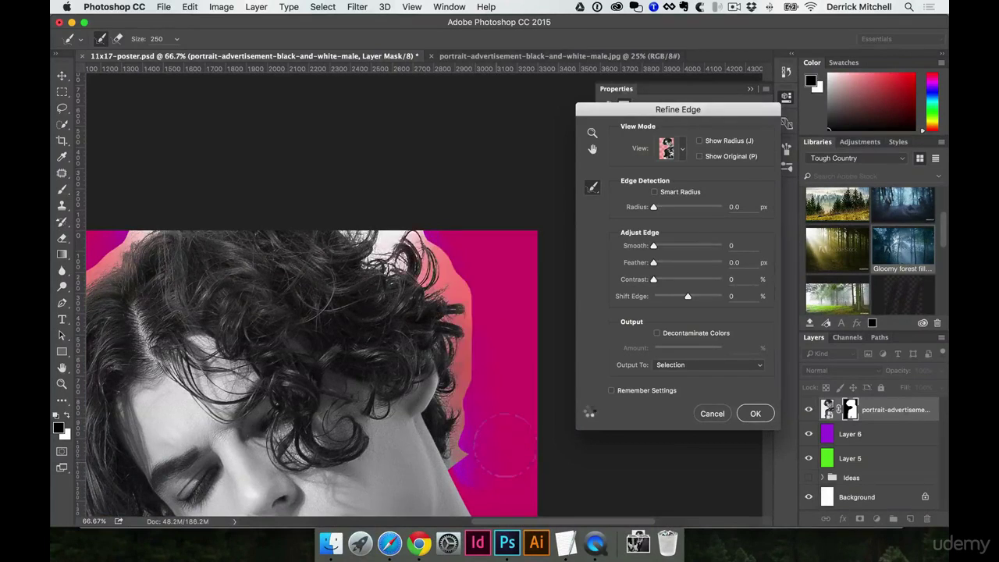
pyautogui.press('space')
pyautogui.keyDown('super'); pyautogui.click(442, 282); pyautogui.keyUp('super')
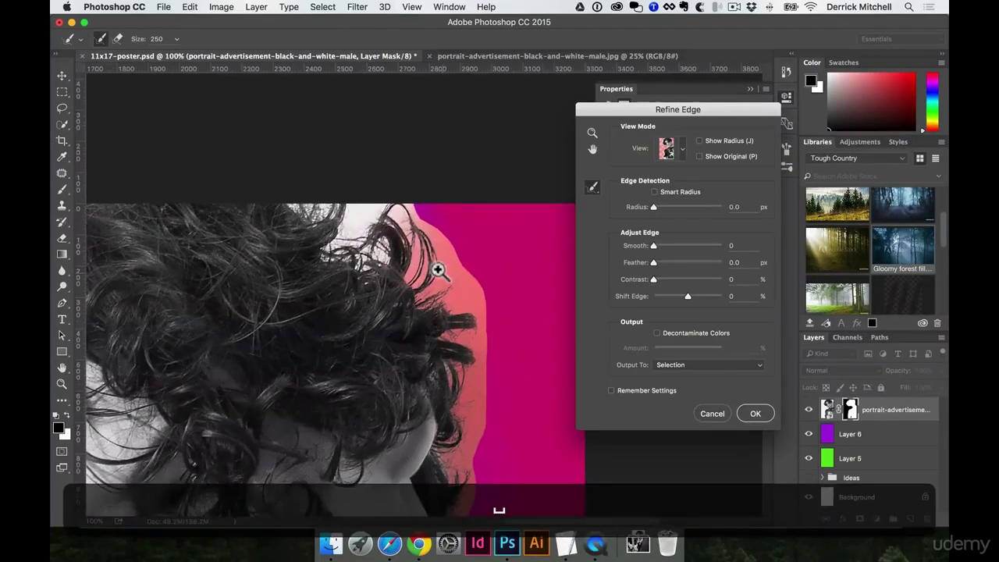
pyautogui.moveTo(416, 206)
pyautogui.mouseDown()
pyautogui.moveTo(463, 238)
pyautogui.moveTo(512, 337)
pyautogui.mouseUp()
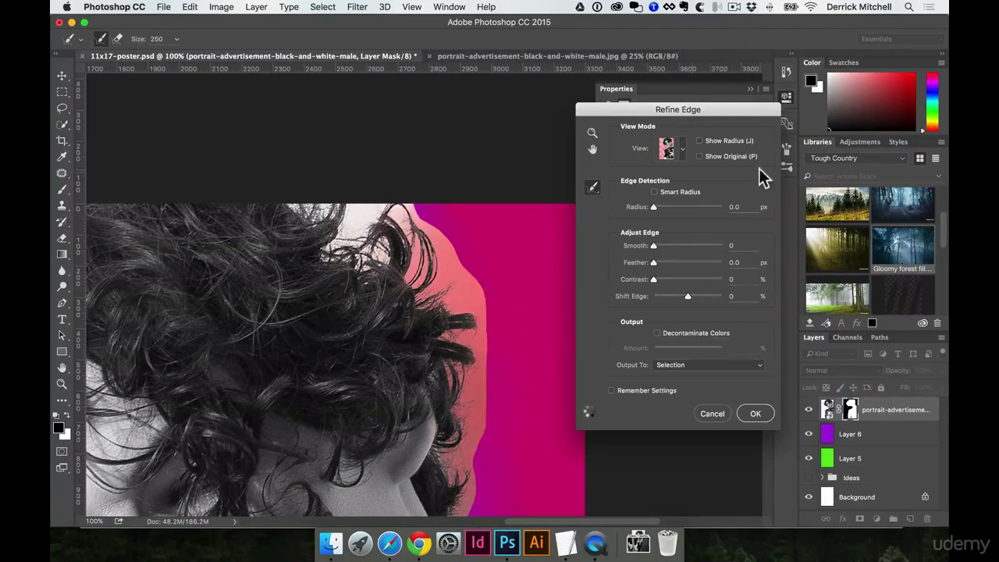
# Preview the mask in Black & White view and brush over the right-hand hair edge again
pyautogui.click(683, 150)
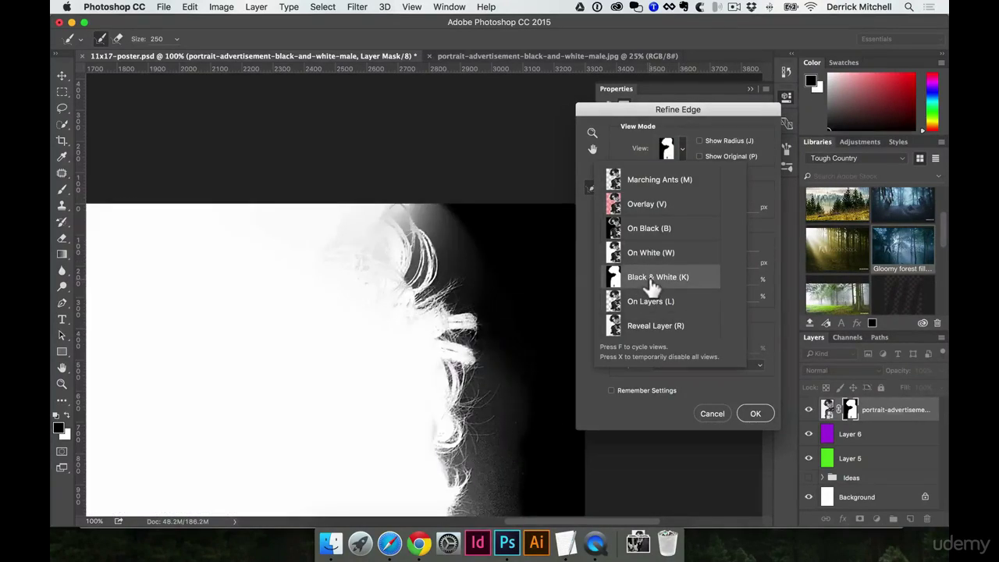
pyautogui.click(649, 288)
pyautogui.moveTo(375, 207)
pyautogui.mouseDown()
pyautogui.moveTo(484, 299)
pyautogui.moveTo(504, 360)
pyautogui.mouseUp()
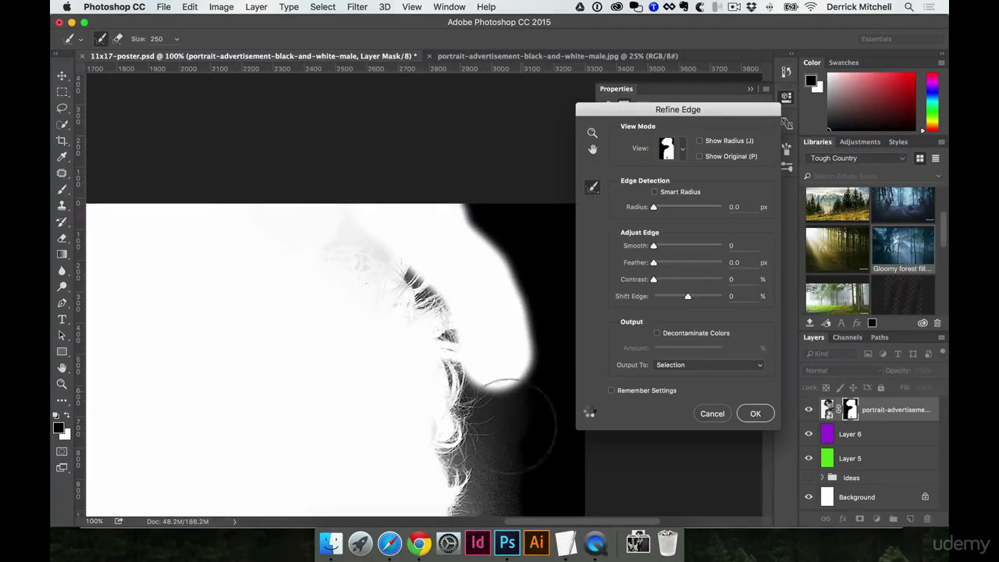
pyautogui.scroll(-7, 456, 441)
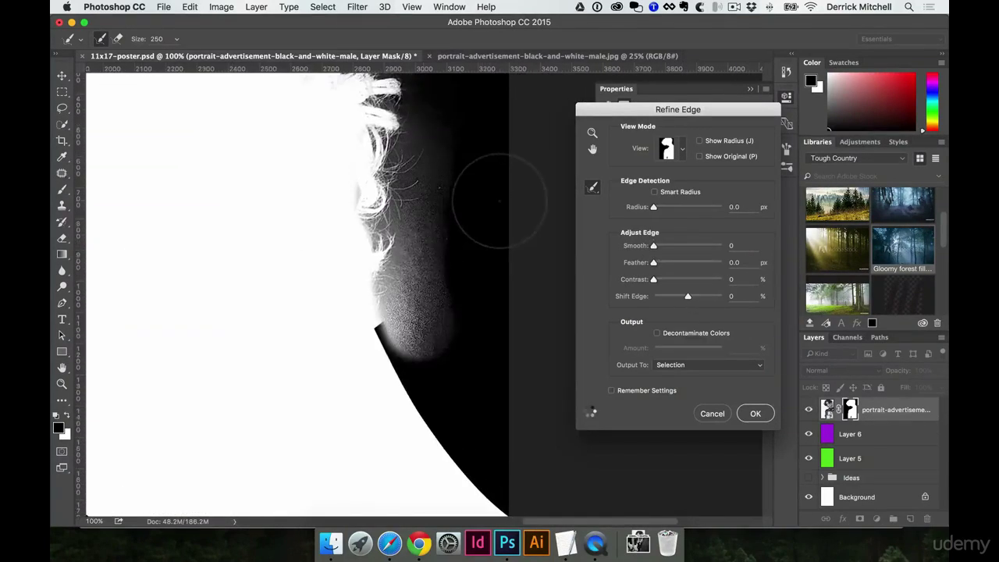
# Return the preview to Overlay view and brush over the hair edge at the portrait's upper left
pyautogui.click(682, 148)
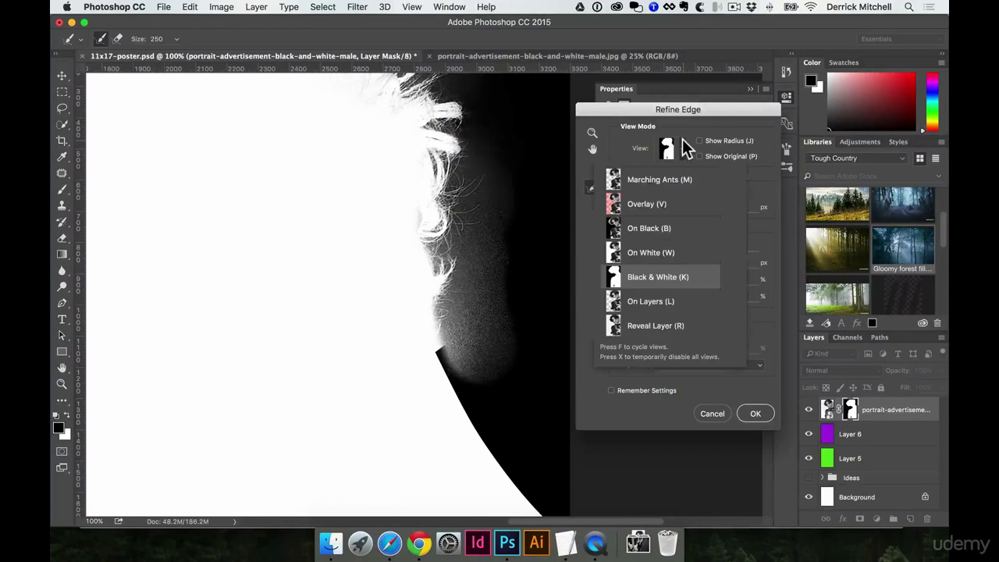
pyautogui.click(638, 204)
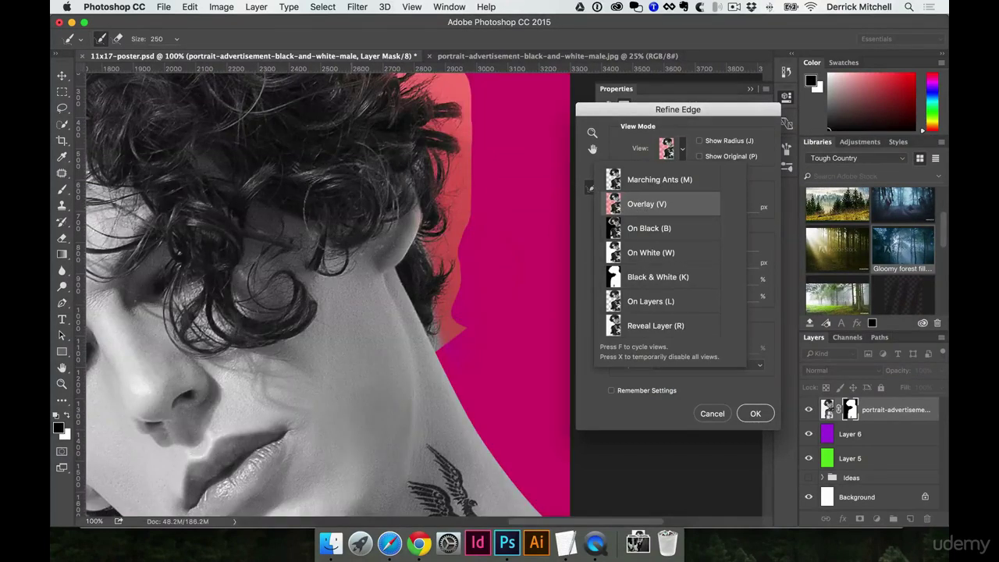
pyautogui.hscroll(-8, 361, 195)
pyautogui.scroll(3, 361, 195)
pyautogui.scroll(8, 358, 190)
pyautogui.hscroll(-3, 359, 190)
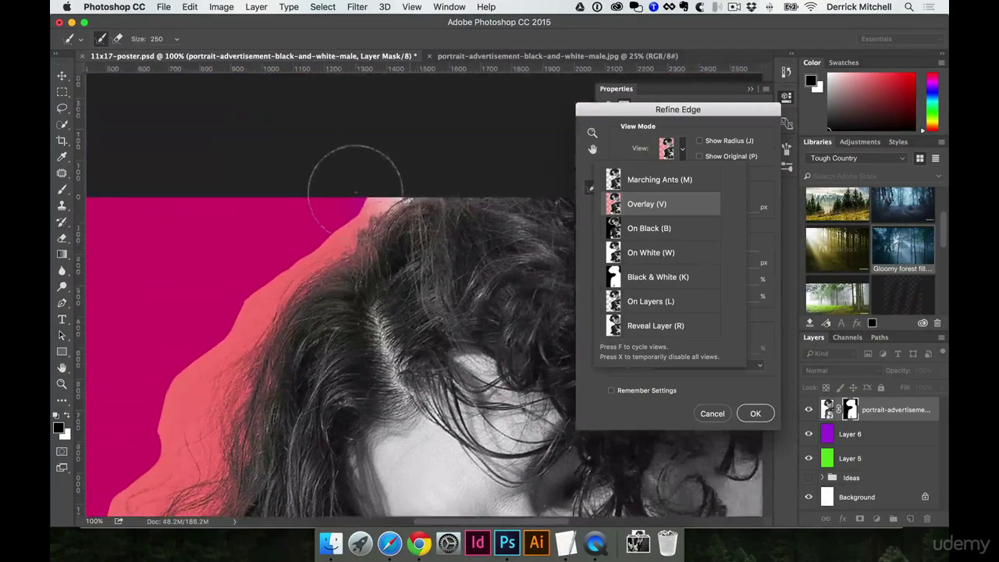
pyautogui.scroll(-7, 392, 271)
pyautogui.moveTo(379, 158); pyautogui.dragTo(350, 135)
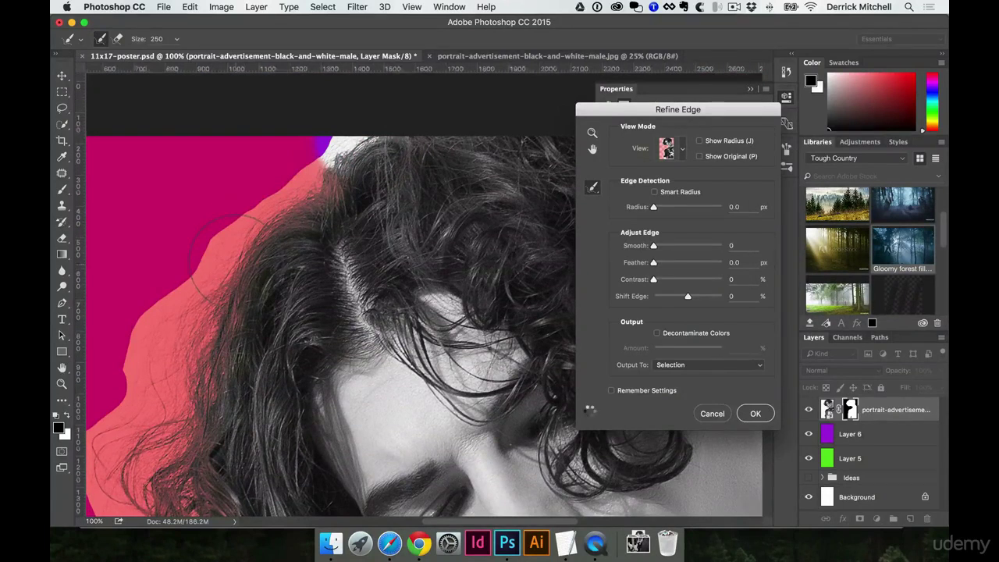
# Check the edge below the left curls and apply Refine Edge with the output kept as Selection
pyautogui.scroll(-5, 234, 260)
pyautogui.hscroll(-2, 234, 261)
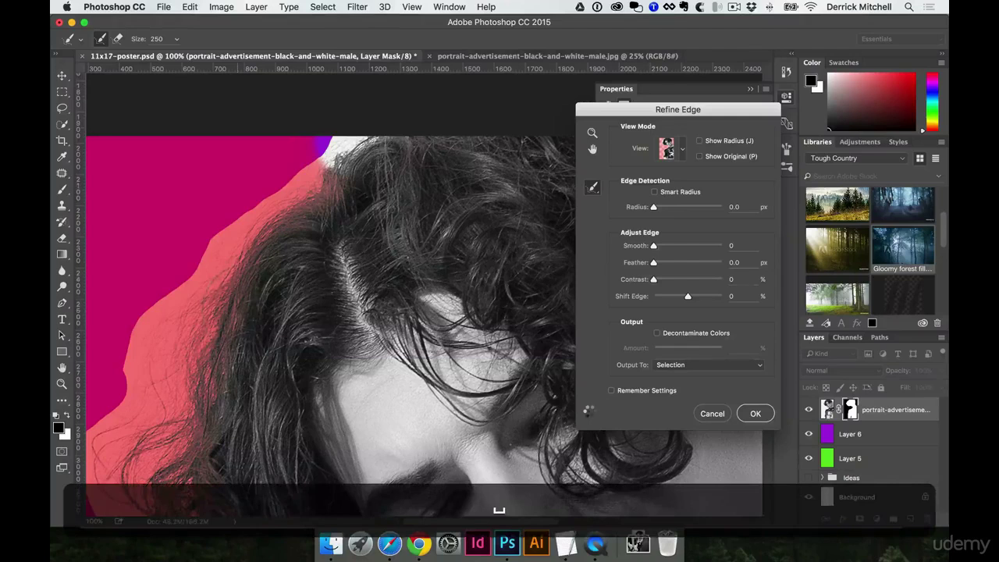
pyautogui.moveTo(250, 310); pyautogui.dragTo(295, 398)
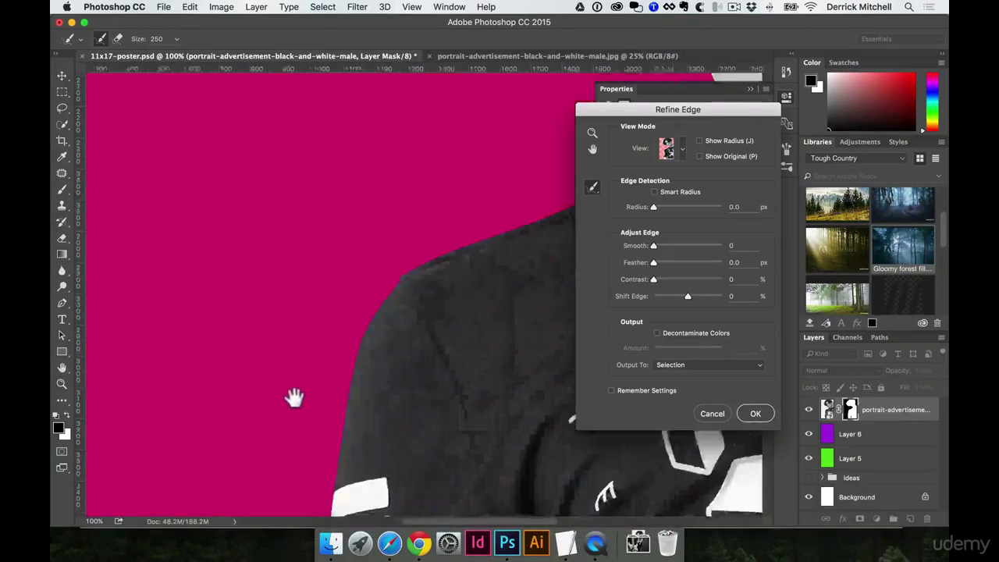
pyautogui.moveTo(370, 229); pyautogui.dragTo(460, 281)
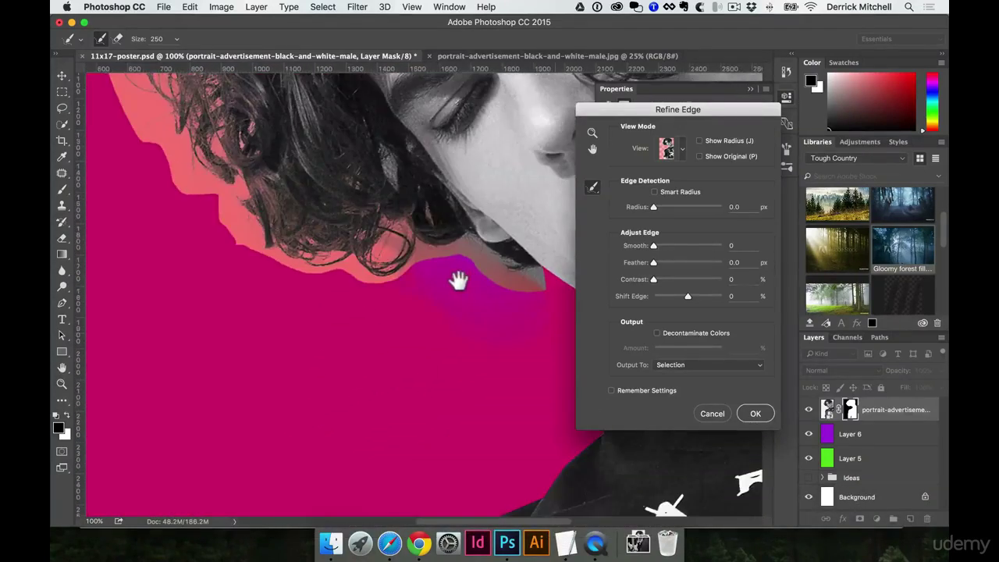
pyautogui.moveTo(299, 246); pyautogui.dragTo(303, 248)
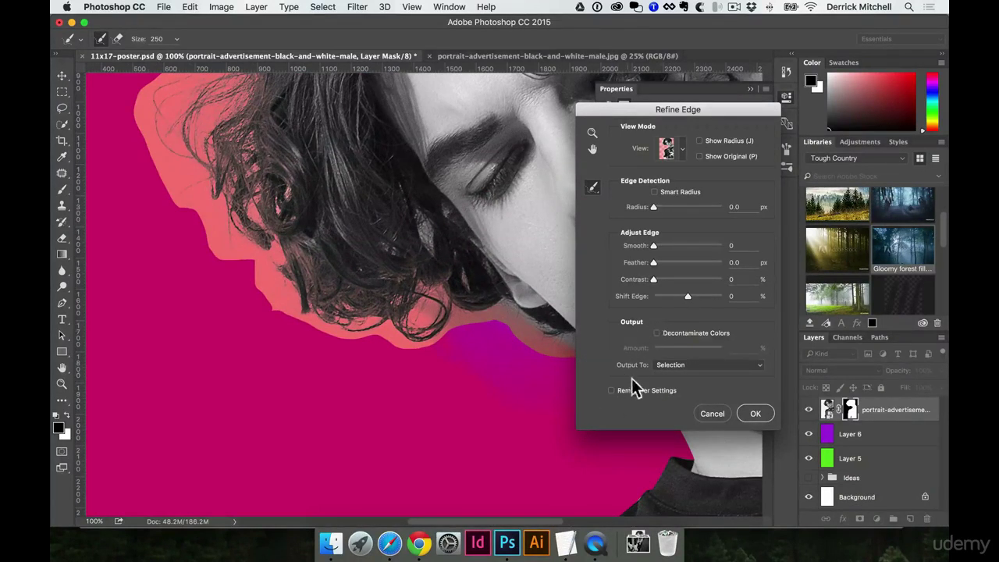
pyautogui.click(690, 367)
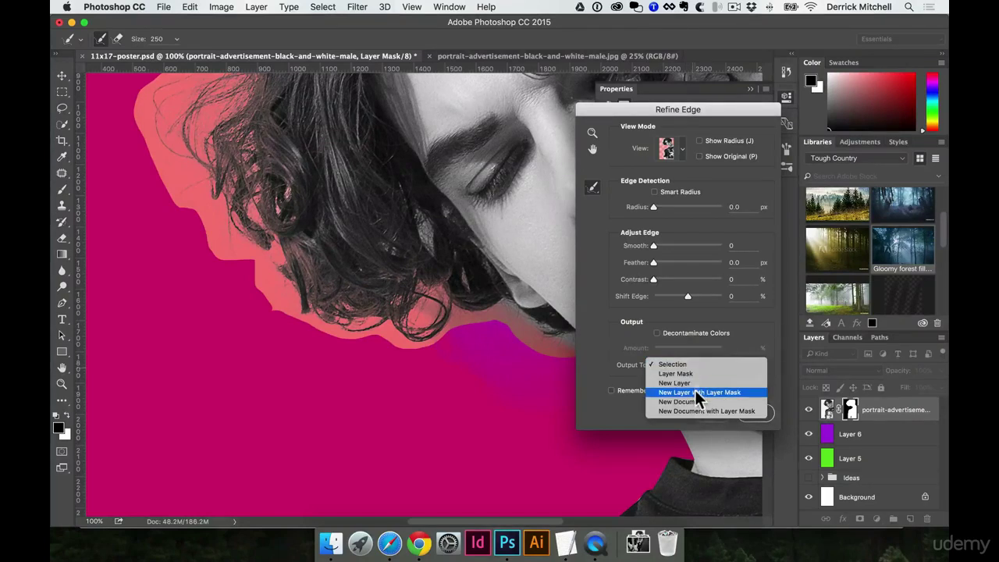
pyautogui.click(605, 367)
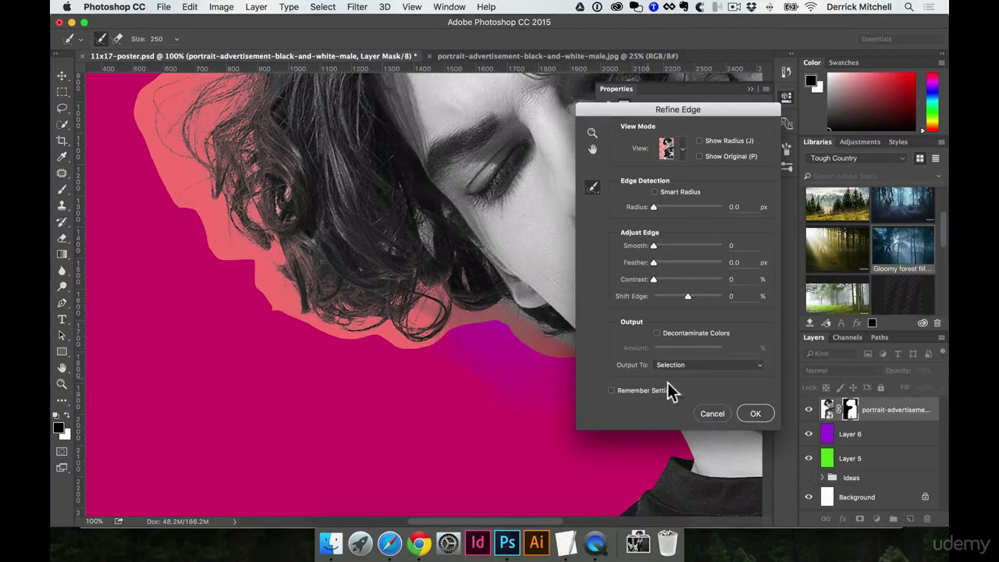
pyautogui.click(754, 416)
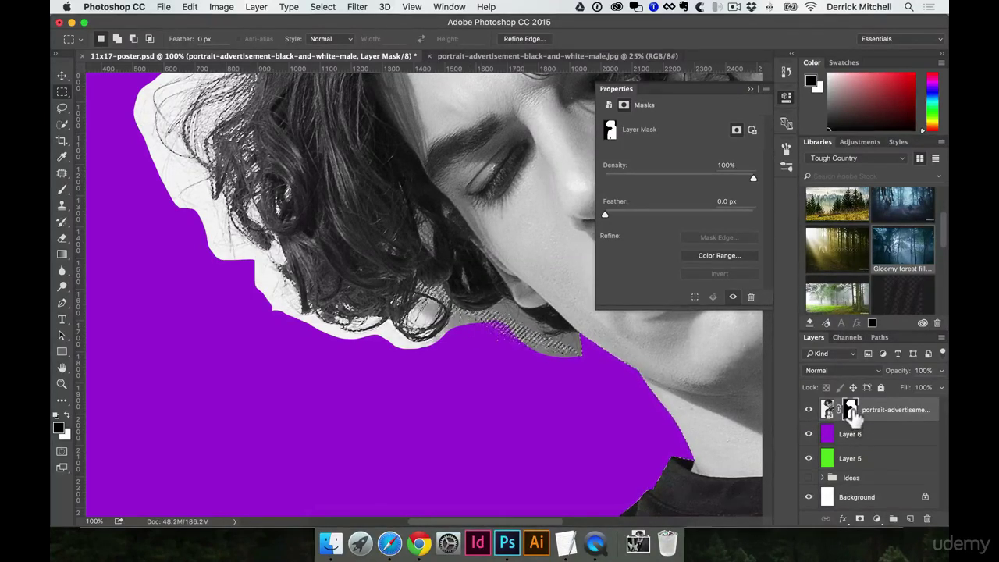
# Try filling the mask's selected area with the background and foreground colors, undoing each fill
pyautogui.press('super+BackSpace')
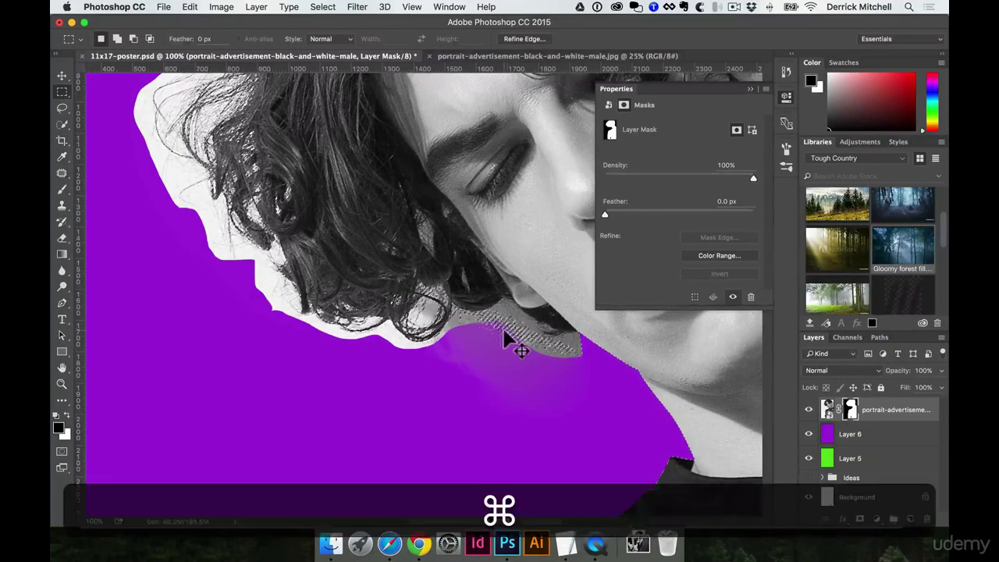
pyautogui.press('super+z')
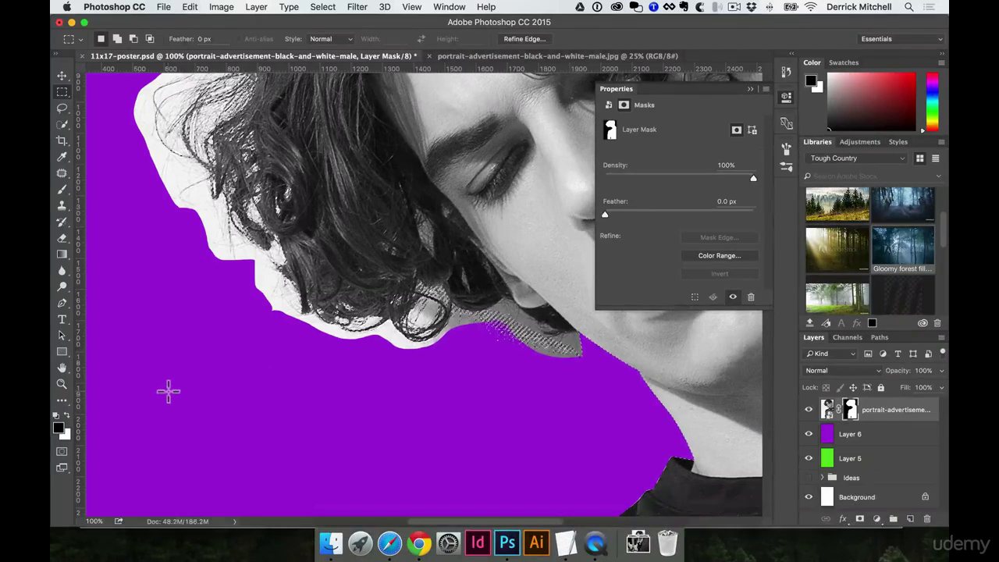
pyautogui.hotkey('alt', 'BackSpace')
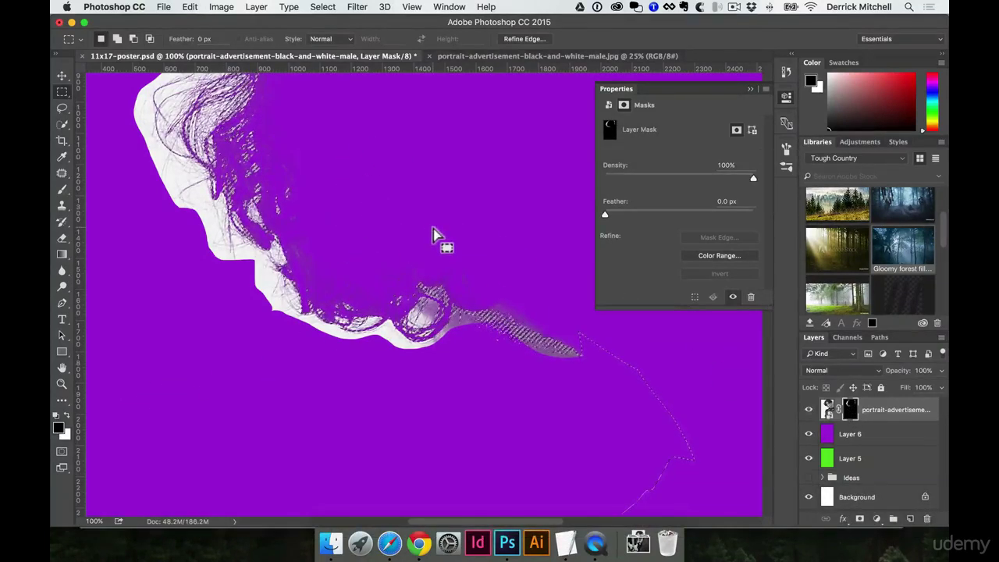
pyautogui.press('super+z')
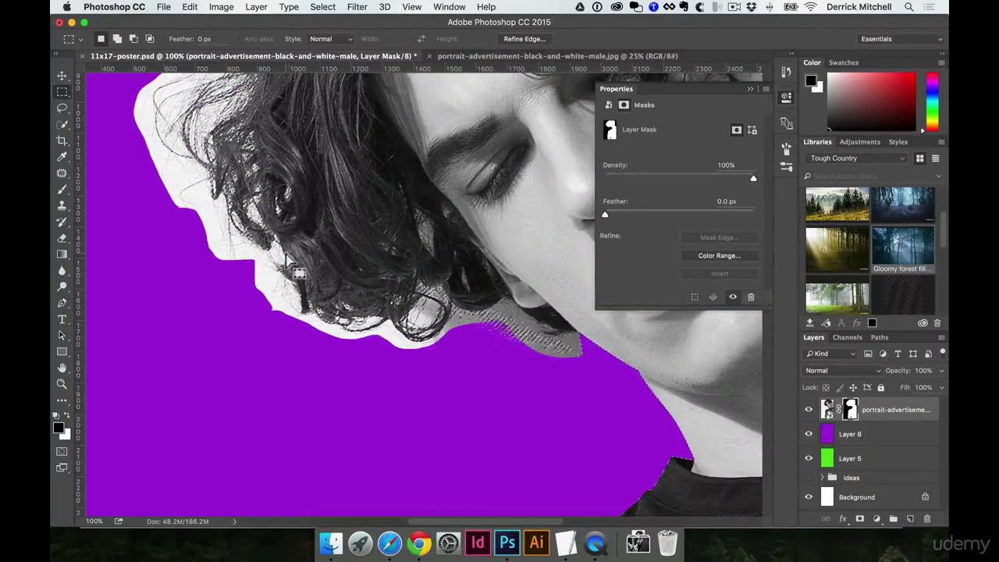
# Invert the refined selection so that it covers the background around the portrait
pyautogui.keyDown('alt'); pyautogui.click(324, 239); pyautogui.keyUp('alt')
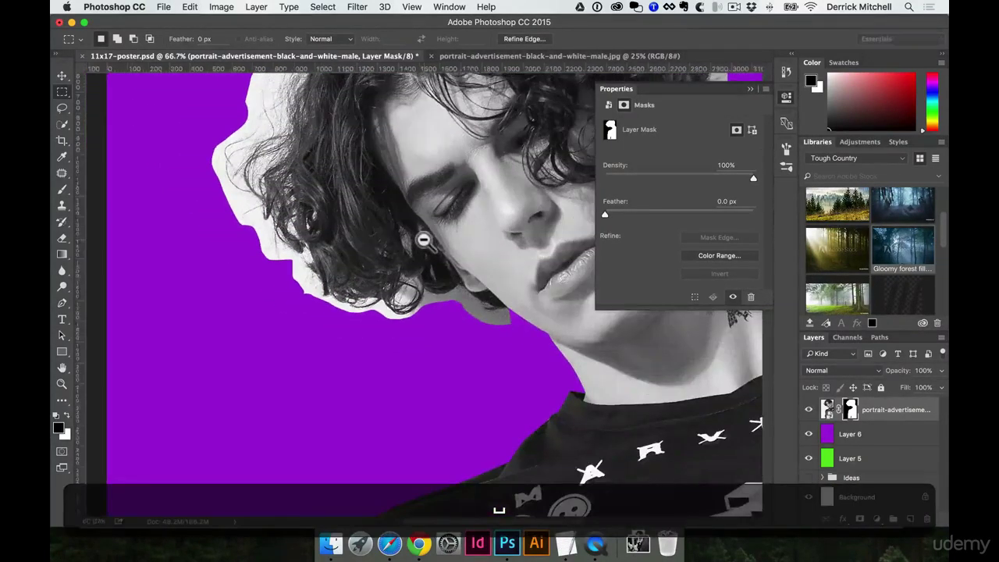
pyautogui.keyDown('alt'); pyautogui.click(424, 240); pyautogui.keyUp('alt')
pyautogui.click(423, 240)
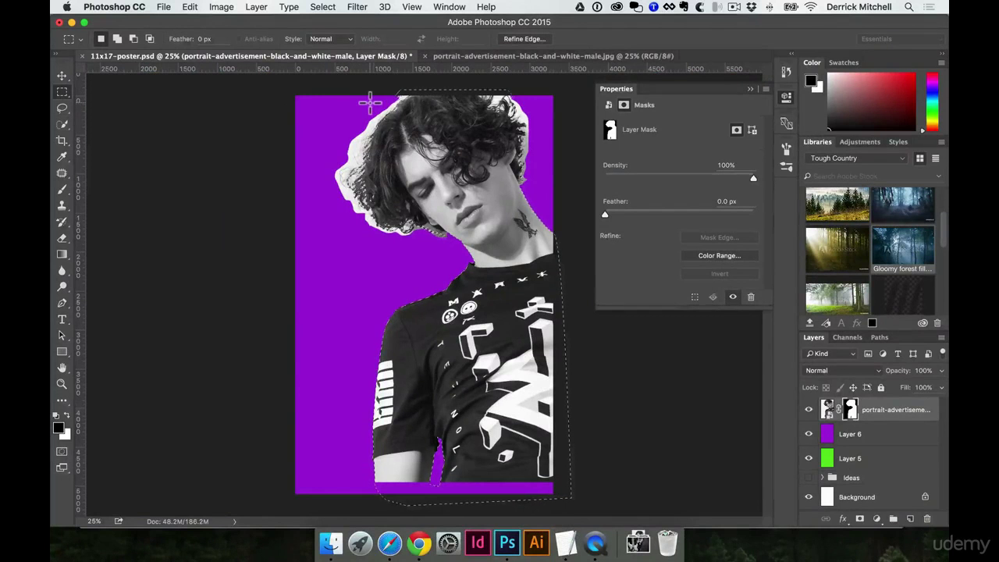
pyautogui.click(325, 7)
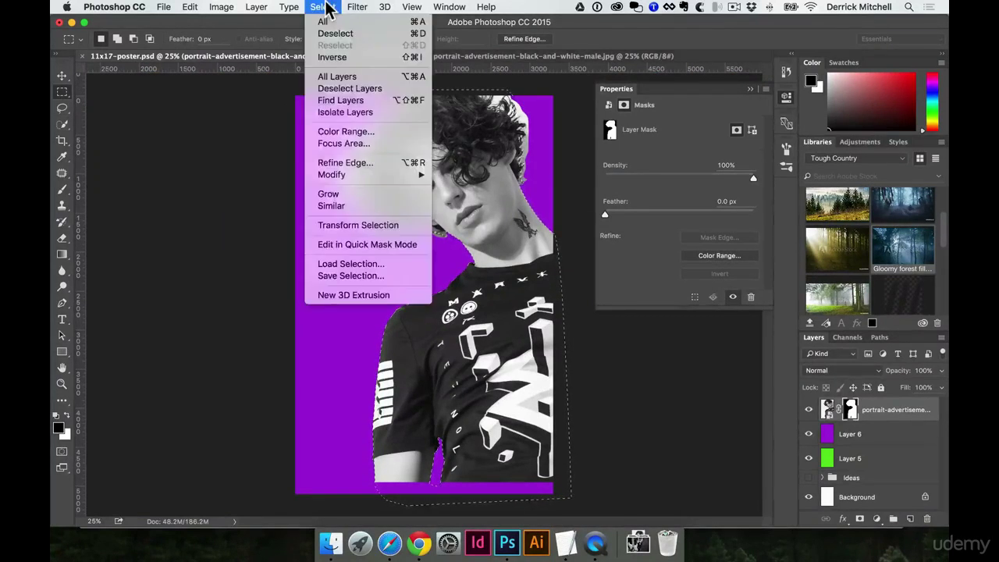
pyautogui.click(419, 58)
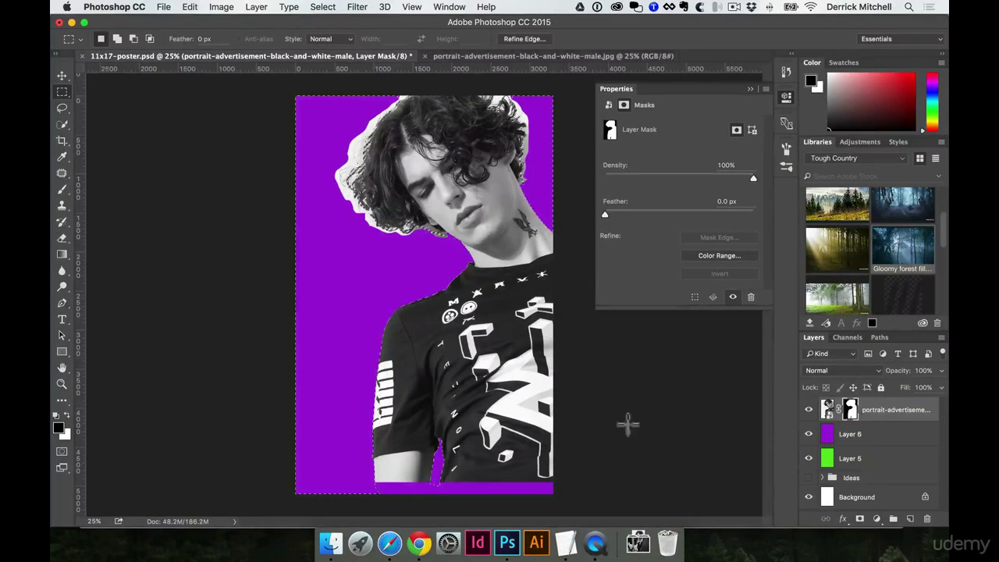
# Fill the inverted selection on the portrait's layer mask with black and deselect
pyautogui.press('alt')
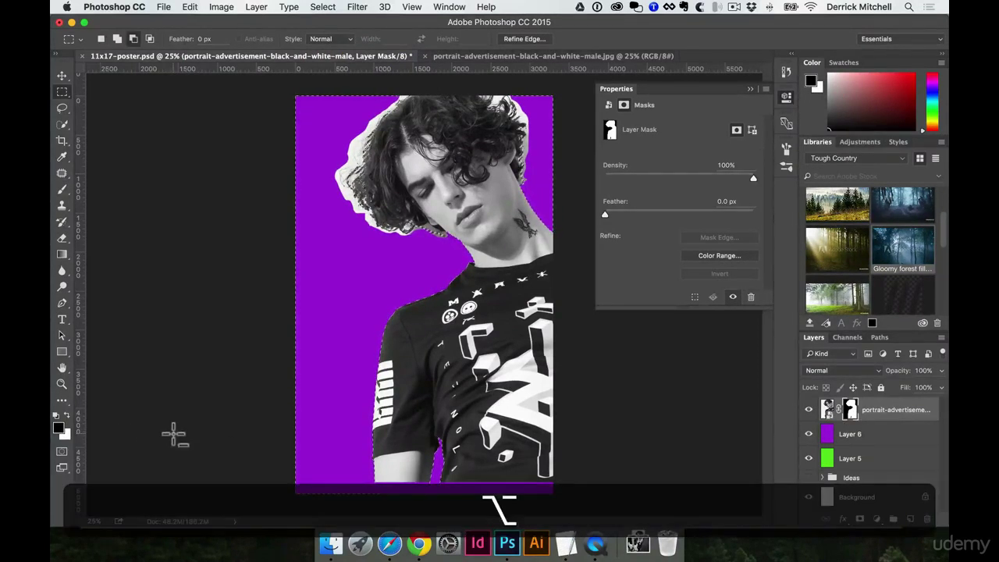
pyautogui.hotkey('alt', 'BackSpace')
pyautogui.press('super+d')
pyautogui.press('space')
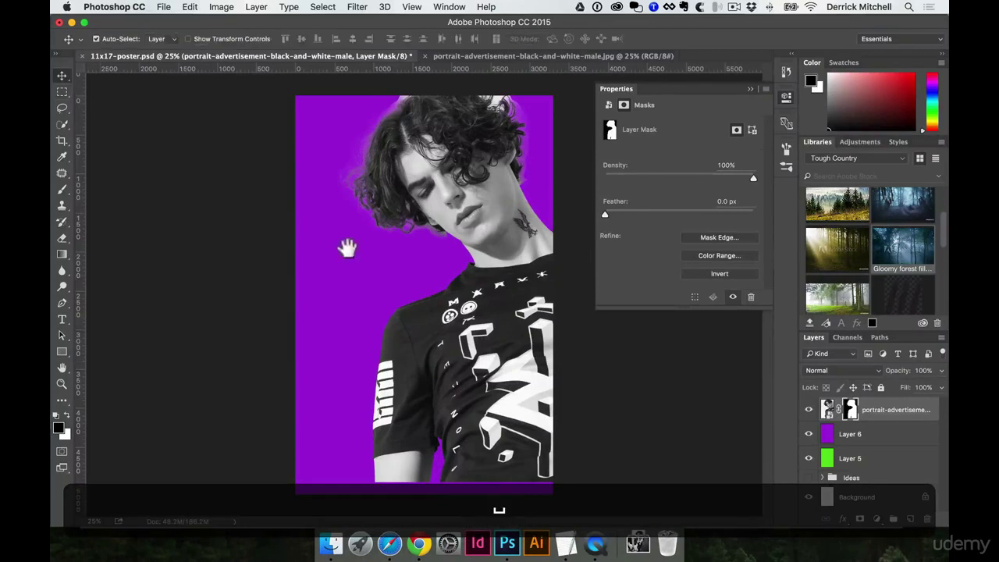
# Examine the masked edge of the fine stray hairs along the portrait's left curls at close range
pyautogui.keyDown('super'); pyautogui.click(373, 195); pyautogui.keyUp('super')
pyautogui.keyDown('super'); pyautogui.click(466, 326); pyautogui.keyUp('super')
pyautogui.keyDown('super'); pyautogui.click(460, 330); pyautogui.keyUp('super')
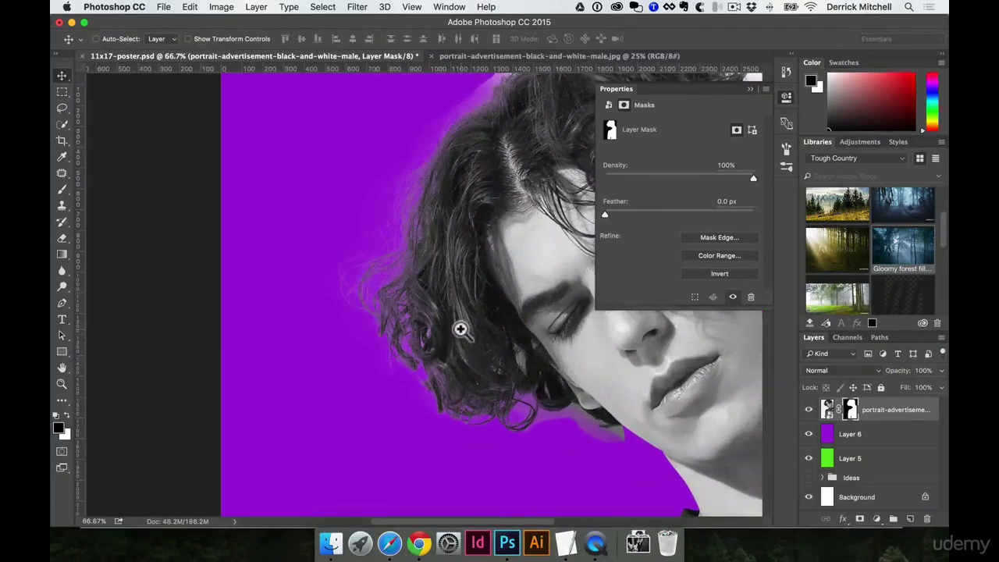
pyautogui.keyDown('super'); pyautogui.click(461, 329); pyautogui.keyUp('super')
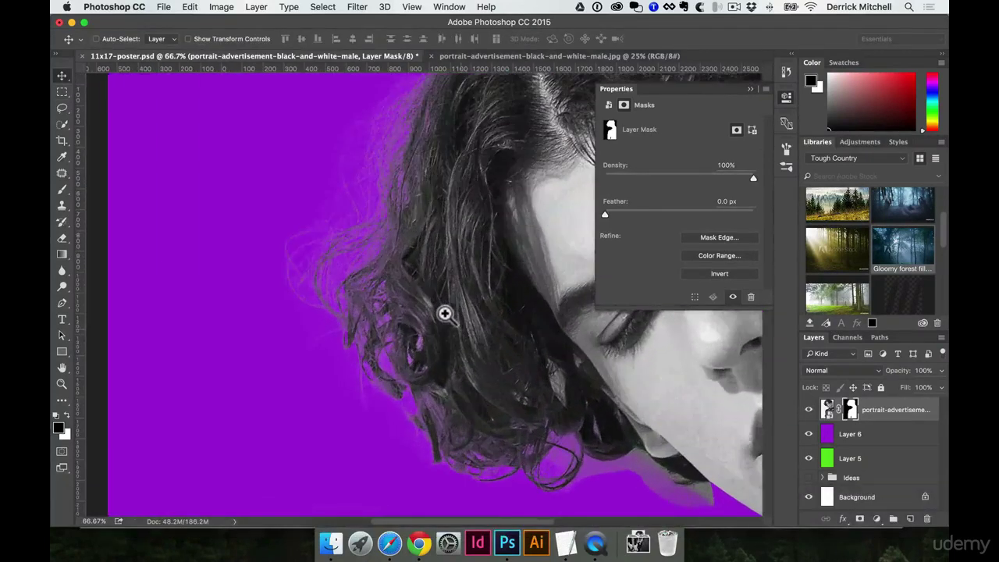
pyautogui.keyDown('super'); pyautogui.click(352, 218); pyautogui.keyUp('super')
pyautogui.keyDown('super'); pyautogui.click(349, 203); pyautogui.keyUp('super')
pyautogui.keyDown('alt'); pyautogui.click(252, 254); pyautogui.keyUp('alt')
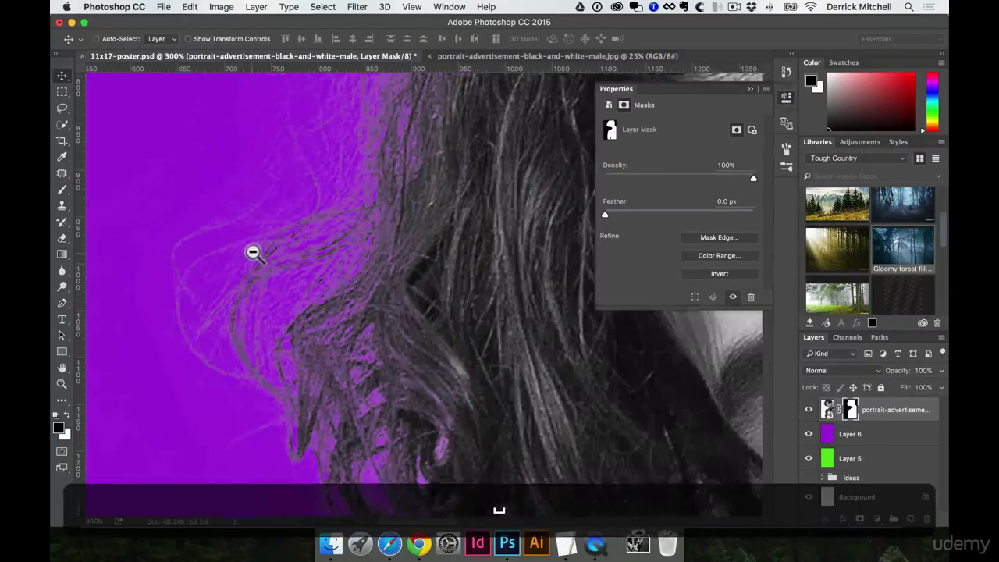
pyautogui.keyDown('alt'); pyautogui.click(252, 252); pyautogui.keyUp('alt')
# Check the mask edge around the top of the hair and the rest of the head against the purple background
pyautogui.keyDown('alt'); pyautogui.click(437, 194); pyautogui.keyUp('alt')
pyautogui.moveTo(437, 192); pyautogui.dragTo(379, 317)
pyautogui.keyDown('super'); pyautogui.click(399, 237); pyautogui.keyUp('super')
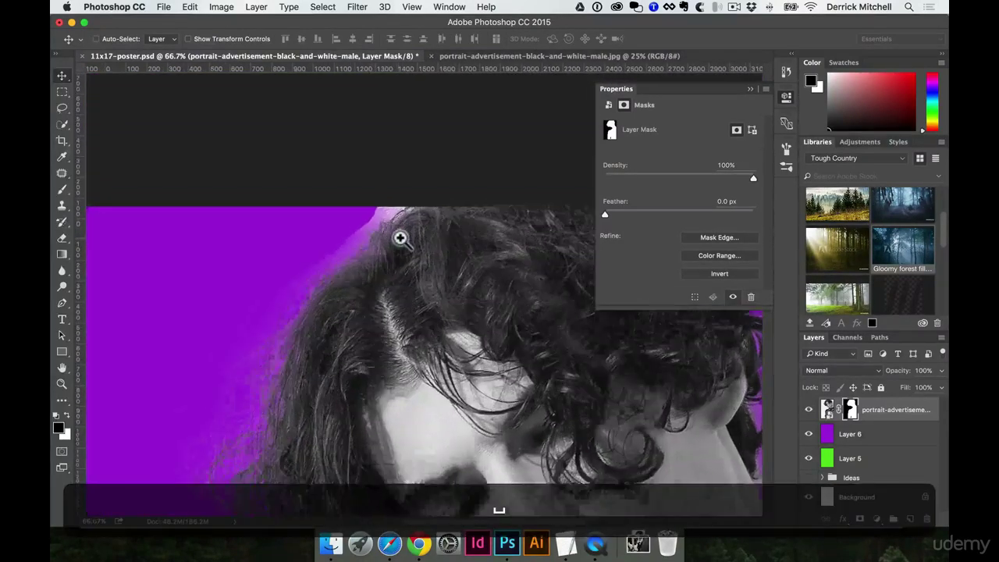
pyautogui.keyDown('alt'); pyautogui.click(446, 243); pyautogui.keyUp('alt')
pyautogui.keyDown('alt'); pyautogui.click(446, 242); pyautogui.keyUp('alt')
pyautogui.moveTo(498, 335); pyautogui.dragTo(379, 279)
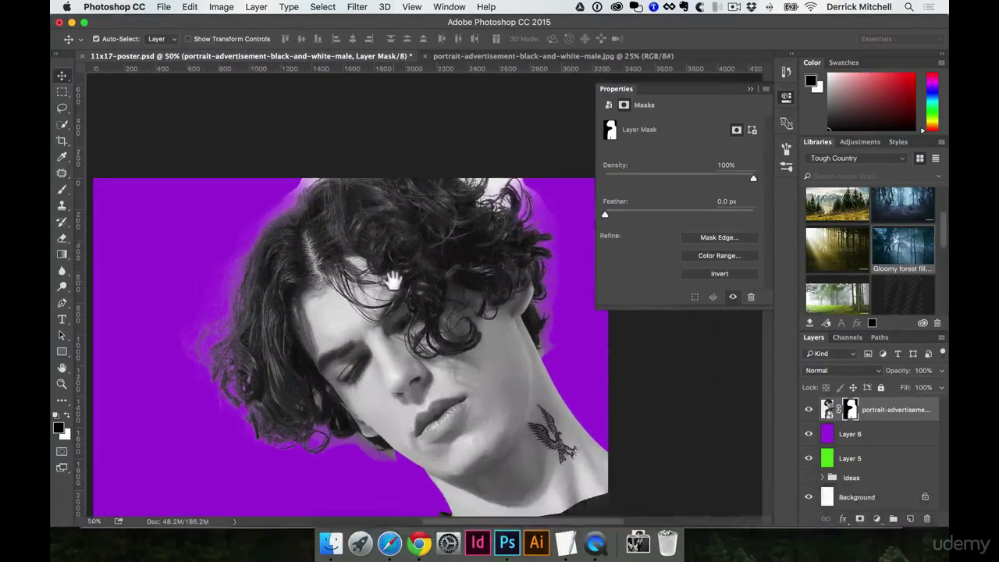
pyautogui.keyDown('alt'); pyautogui.keyDown('super'); pyautogui.click(458, 234); pyautogui.keyUp('super'); pyautogui.keyUp('alt')
pyautogui.moveTo(451, 261); pyautogui.dragTo(457, 249)
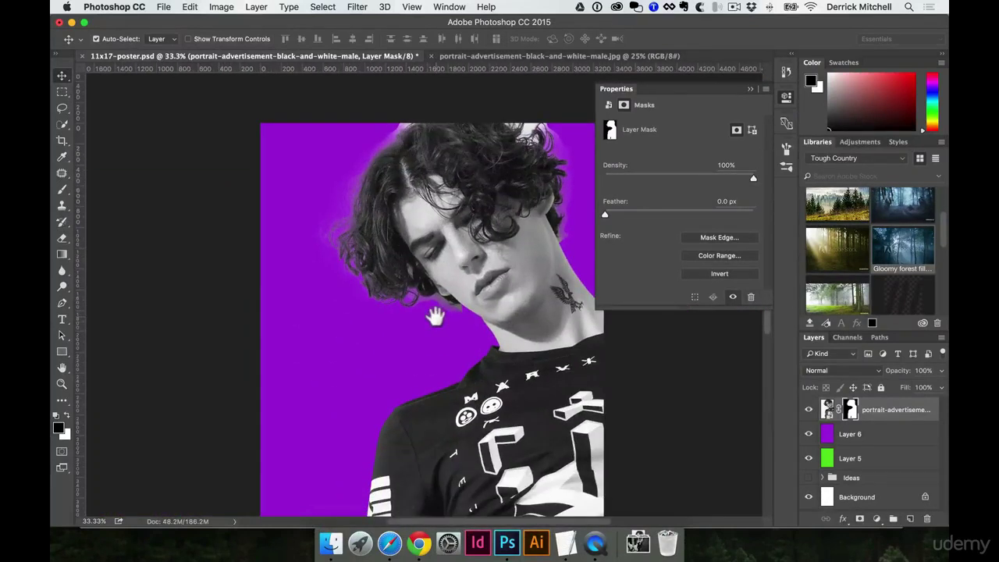
pyautogui.moveTo(464, 327); pyautogui.dragTo(460, 312)
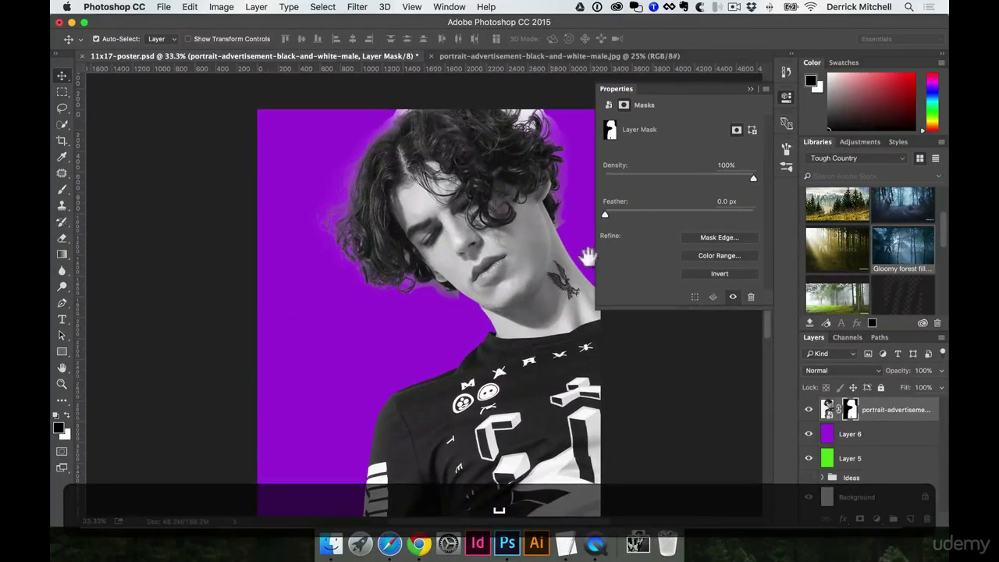
# Collapse the mask properties and bring the whole poster into view at 25% zoom
pyautogui.click(786, 96)
pyautogui.keyDown('alt'); pyautogui.keyDown('super'); pyautogui.click(511, 226); pyautogui.keyUp('super'); pyautogui.keyUp('alt')
pyautogui.keyDown('alt'); pyautogui.keyDown('super'); pyautogui.click(512, 227); pyautogui.keyUp('super'); pyautogui.keyUp('alt')
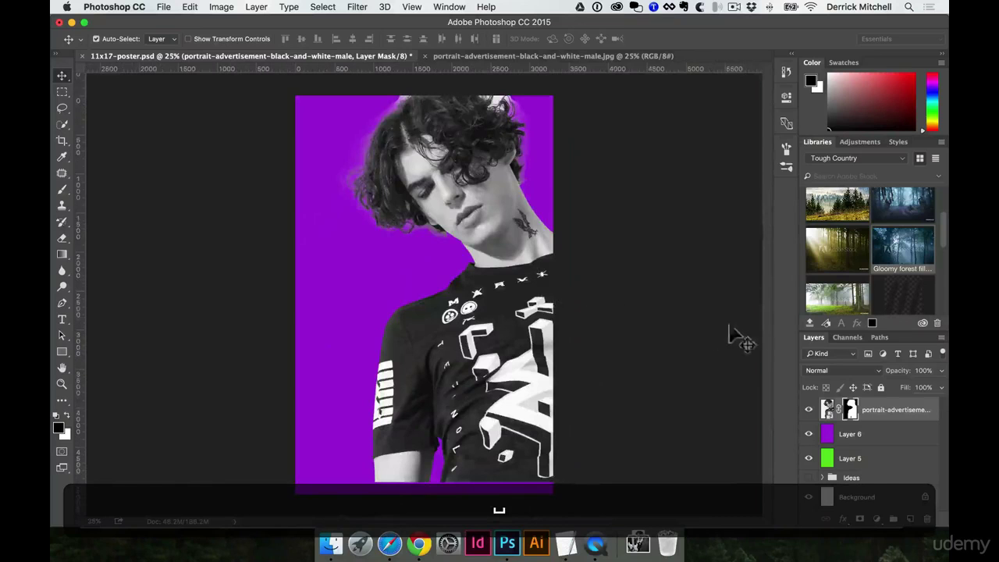